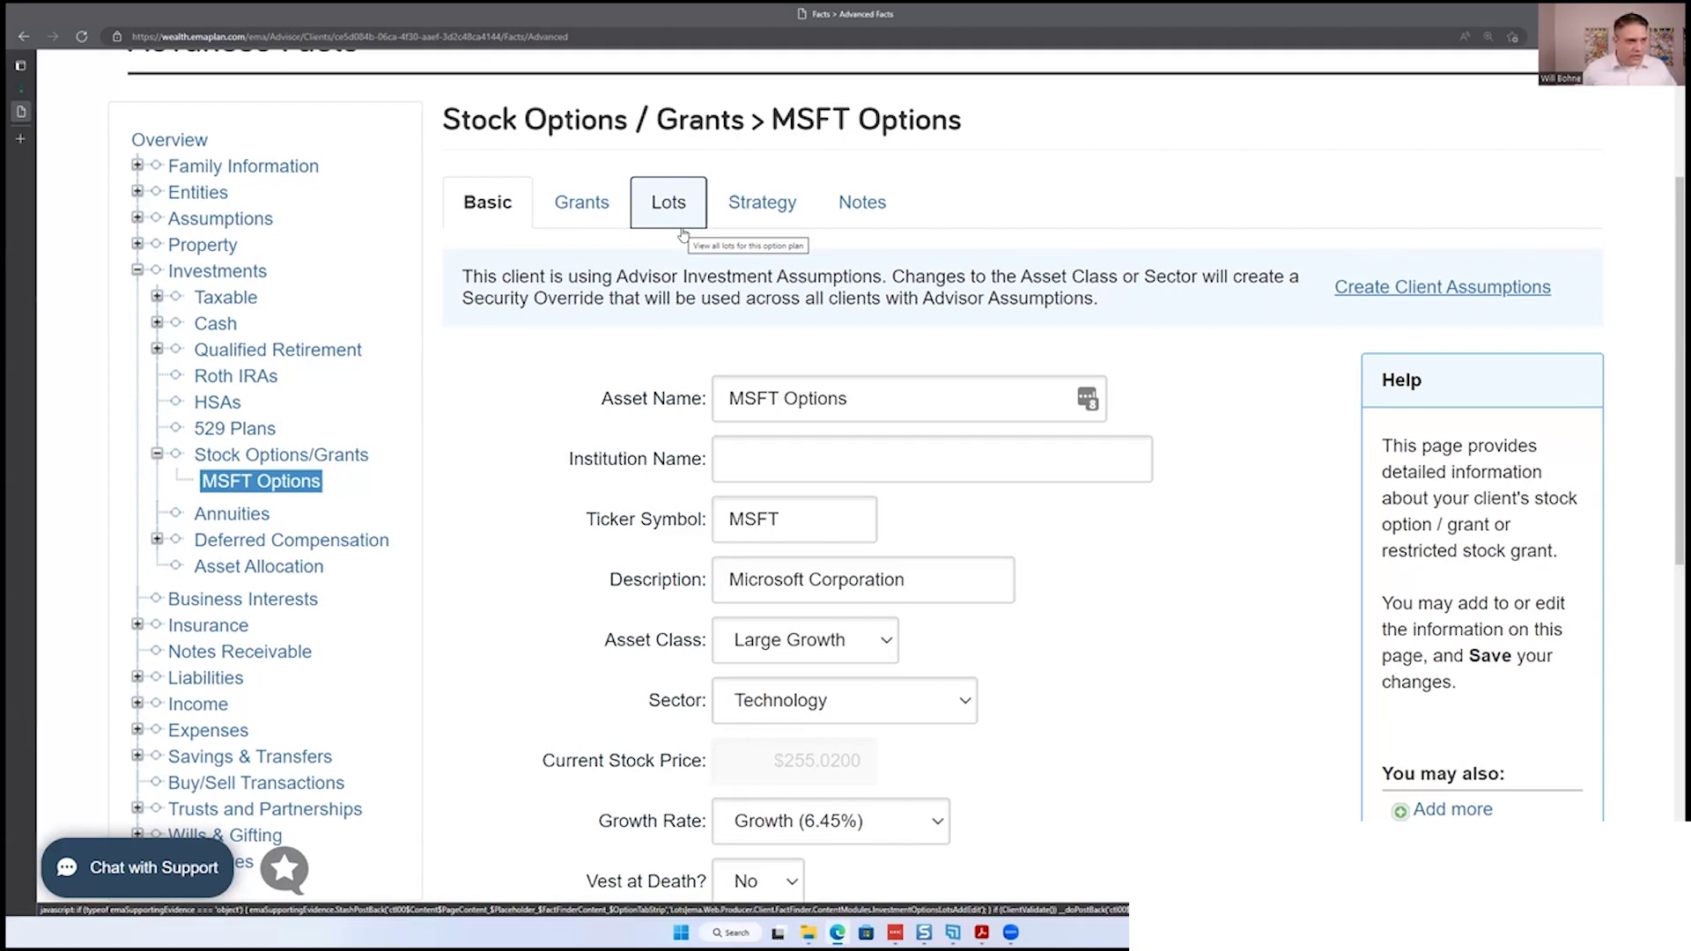
- View the MSFT Options grants and open the lots for NQSO Grant - January 2020 - 1/1/2020 (NQ)
{"action": "left_click", "coordinate": [581, 206]}
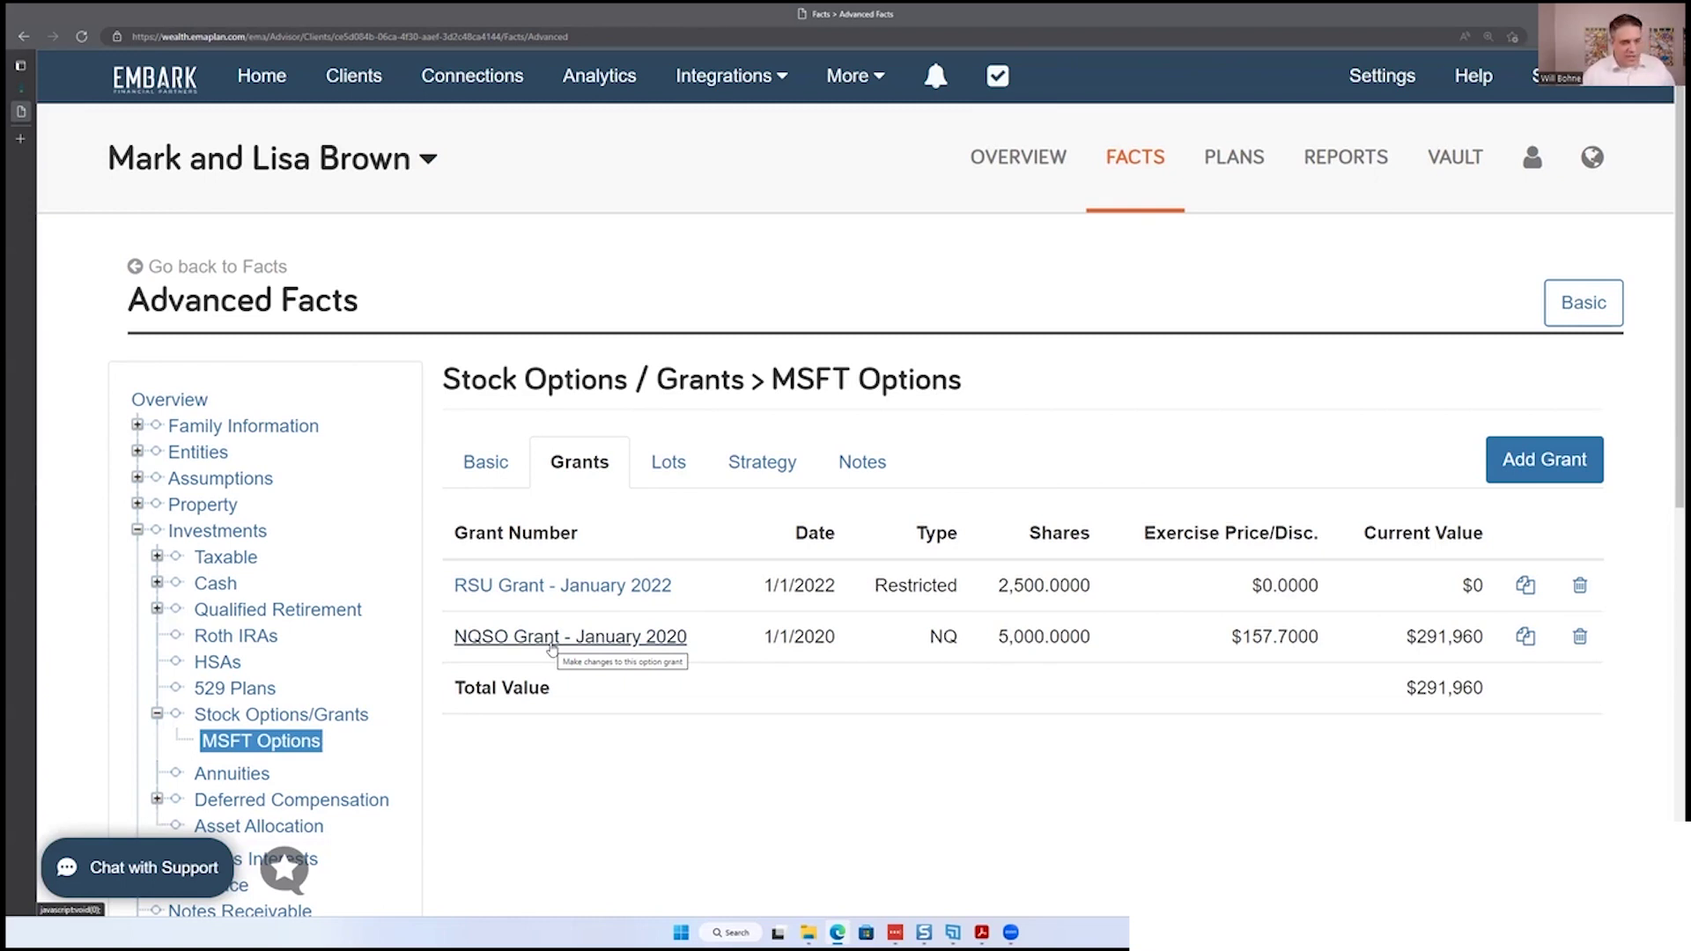
{"action": "left_click", "coordinate": [670, 471]}
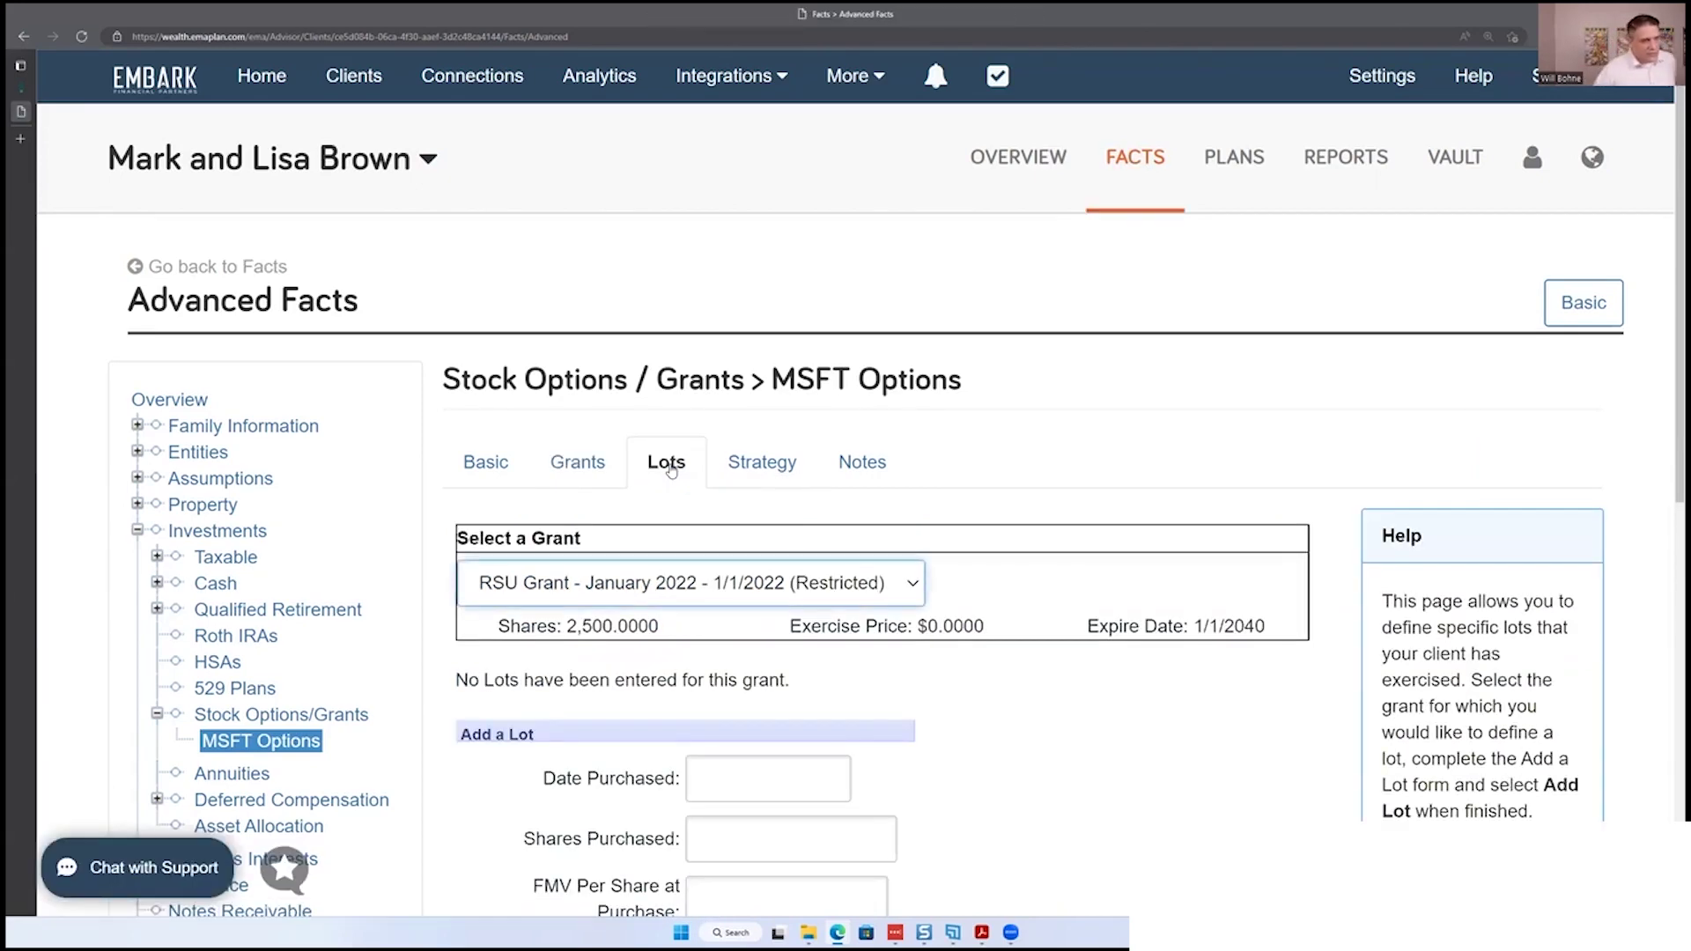
{"action": "scroll", "coordinate": [1019, 625], "scroll_direction": "down", "scroll_amount": 1}
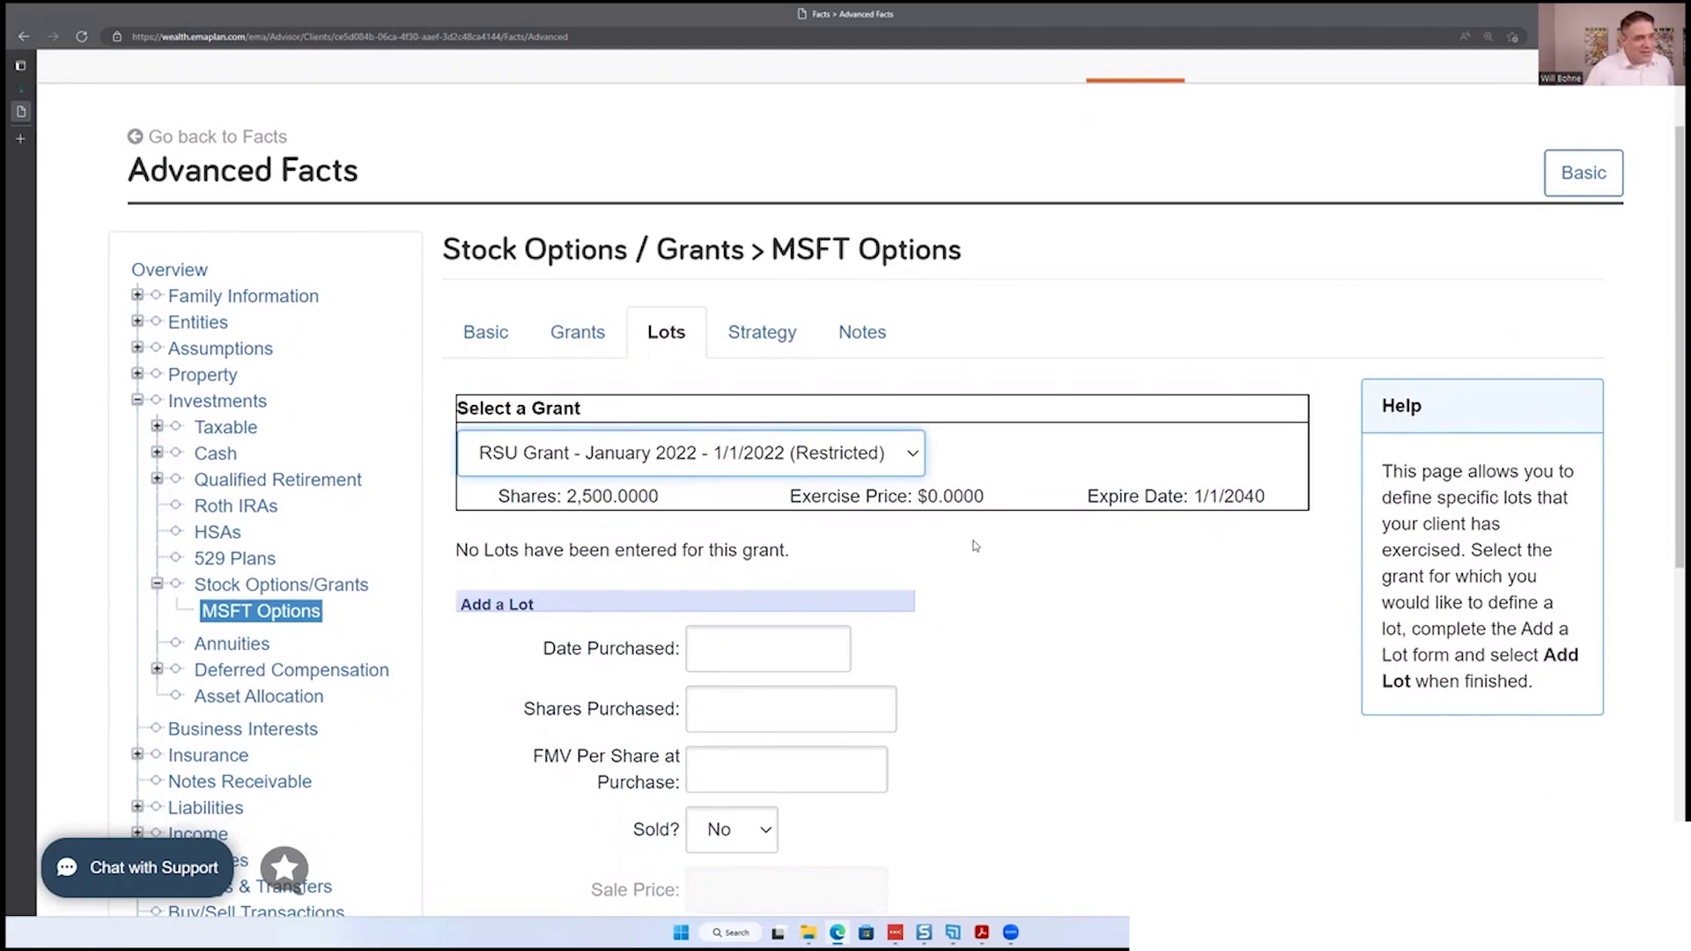
{"action": "left_click", "coordinate": [912, 455]}
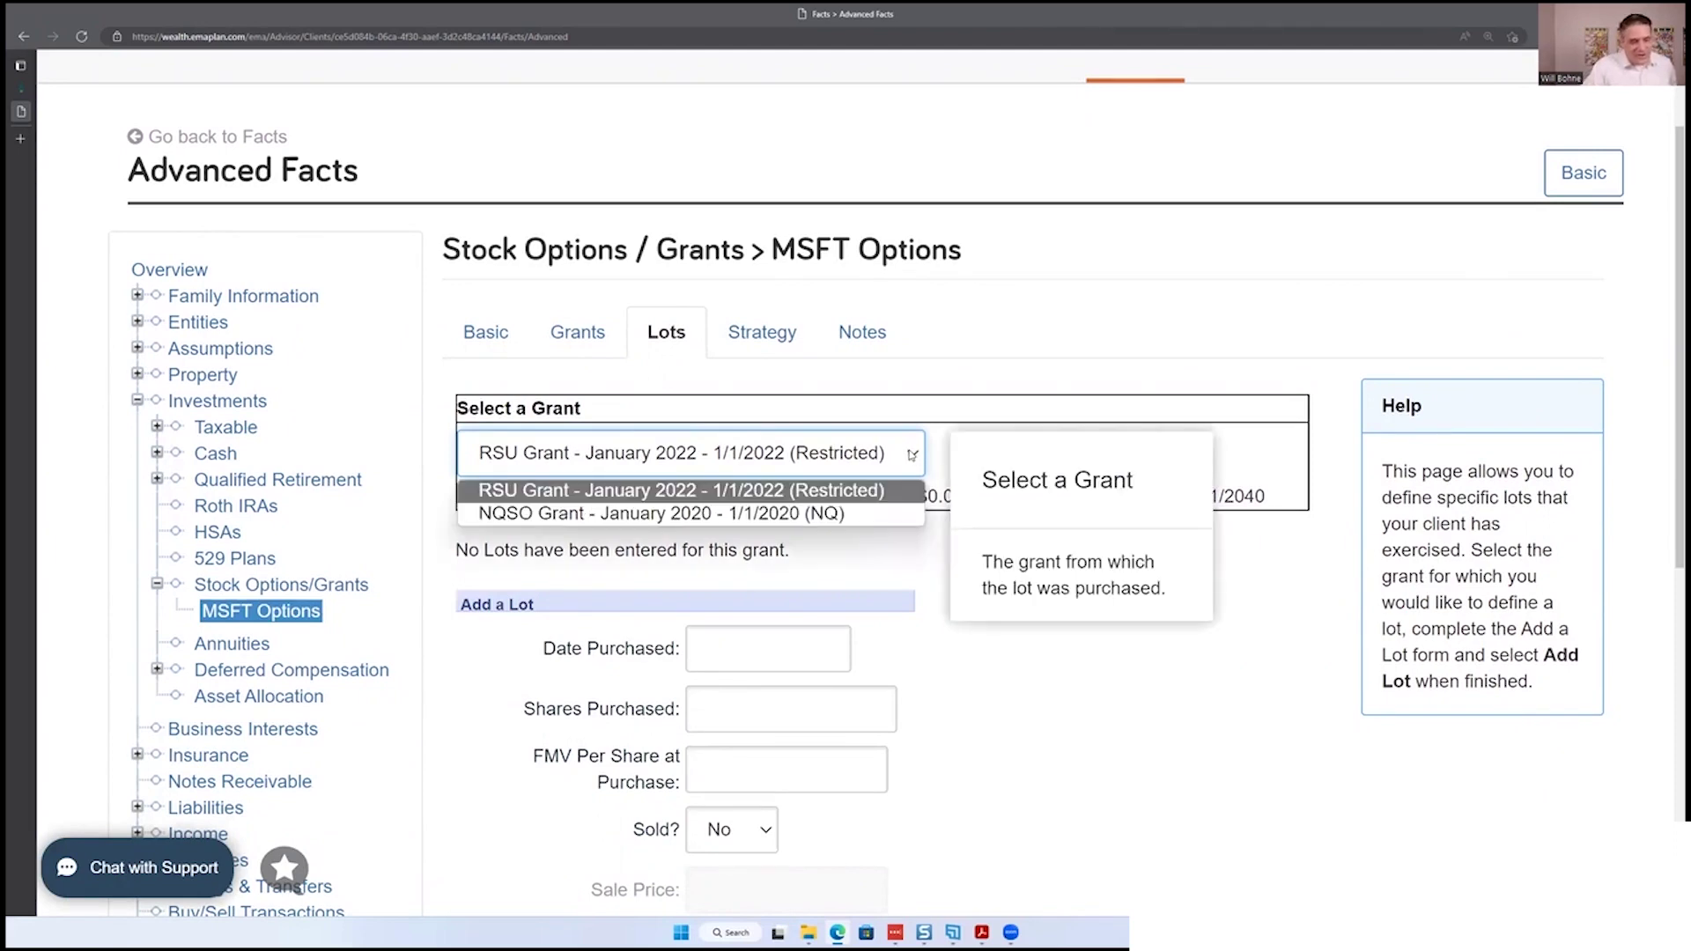
{"action": "left_click", "coordinate": [1040, 395]}
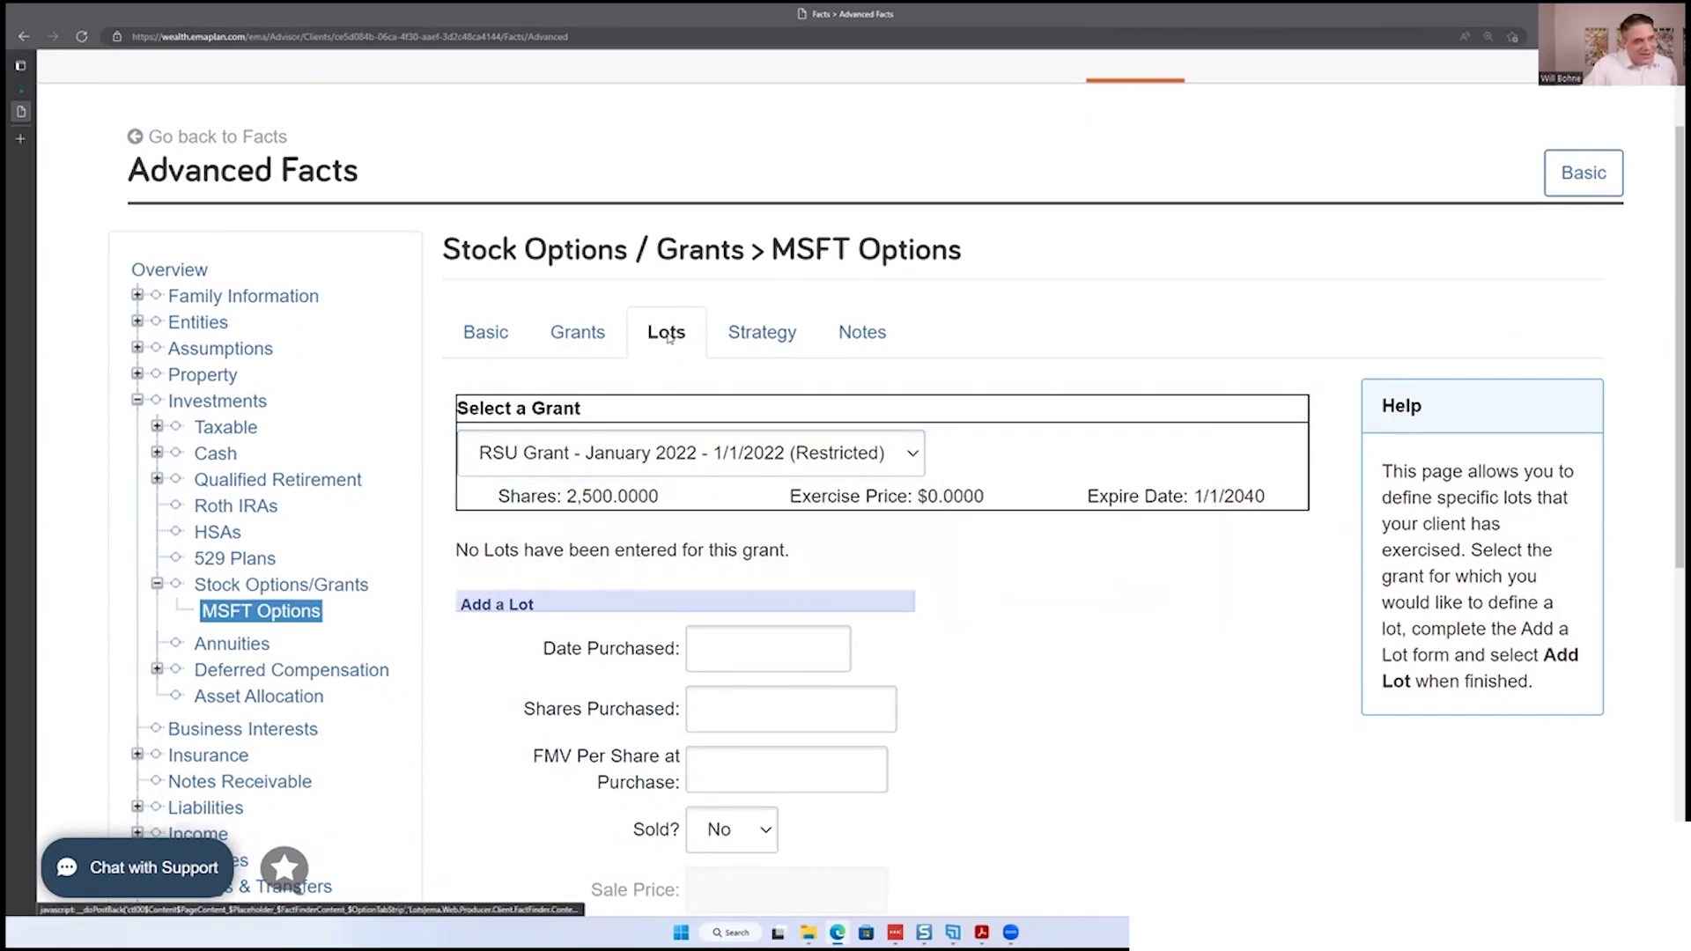
{"action": "left_click", "coordinate": [722, 460]}
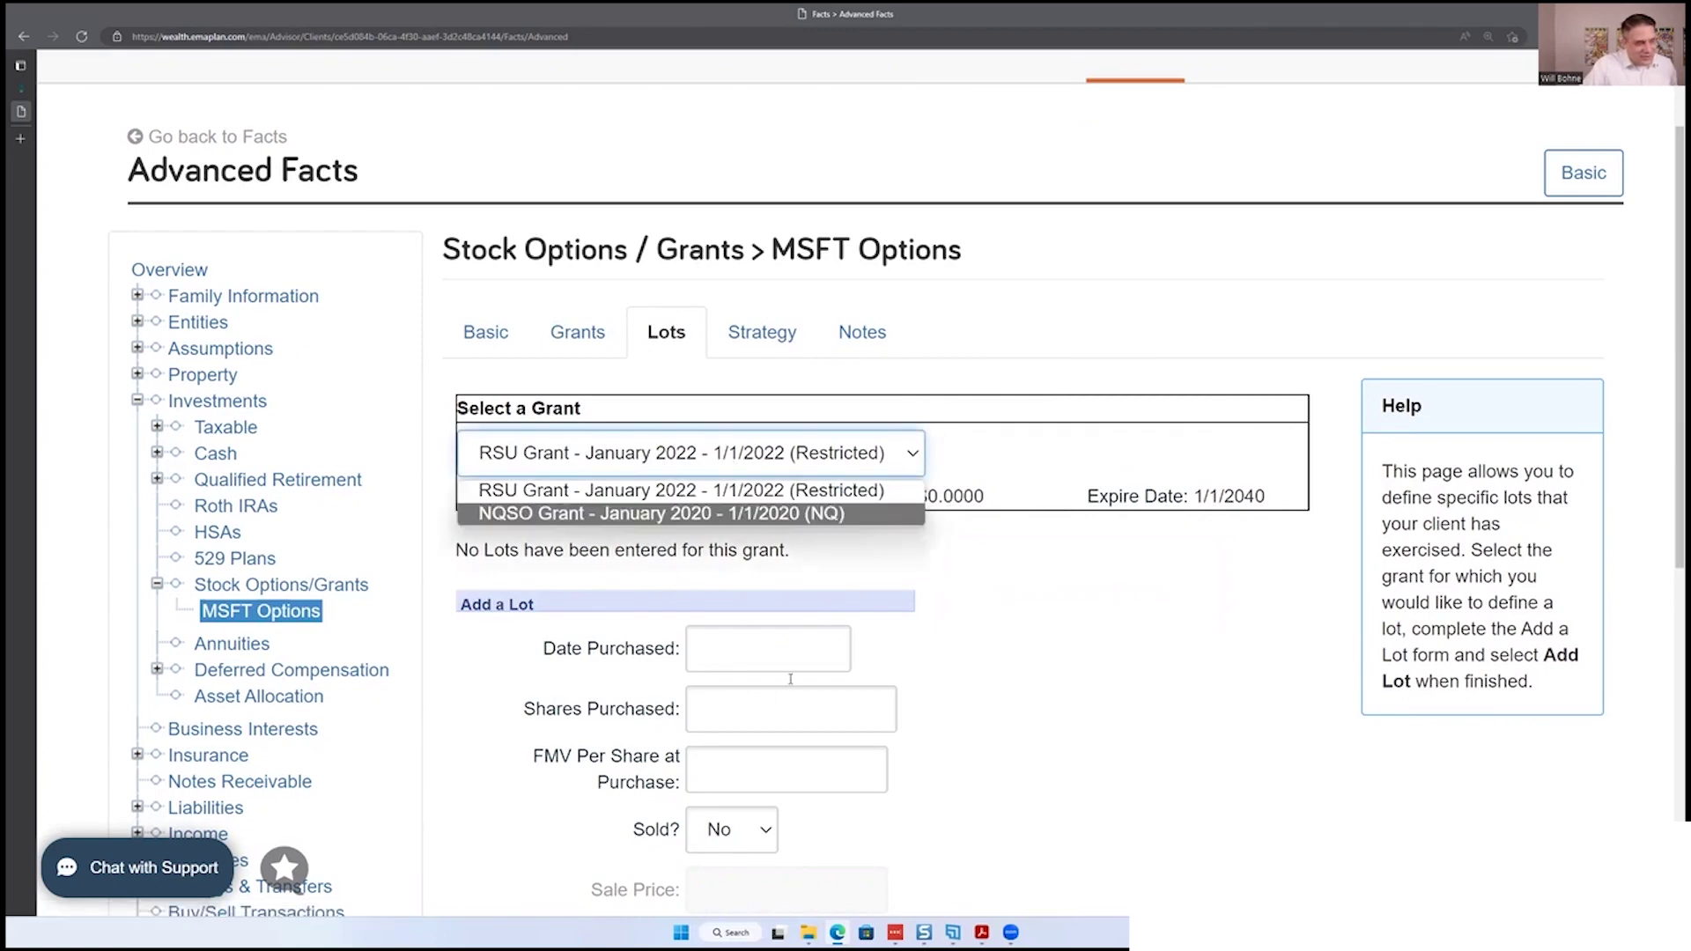
{"action": "scroll", "coordinate": [904, 669], "scroll_direction": "down", "scroll_amount": 2}
{"action": "left_click", "coordinate": [824, 341]}
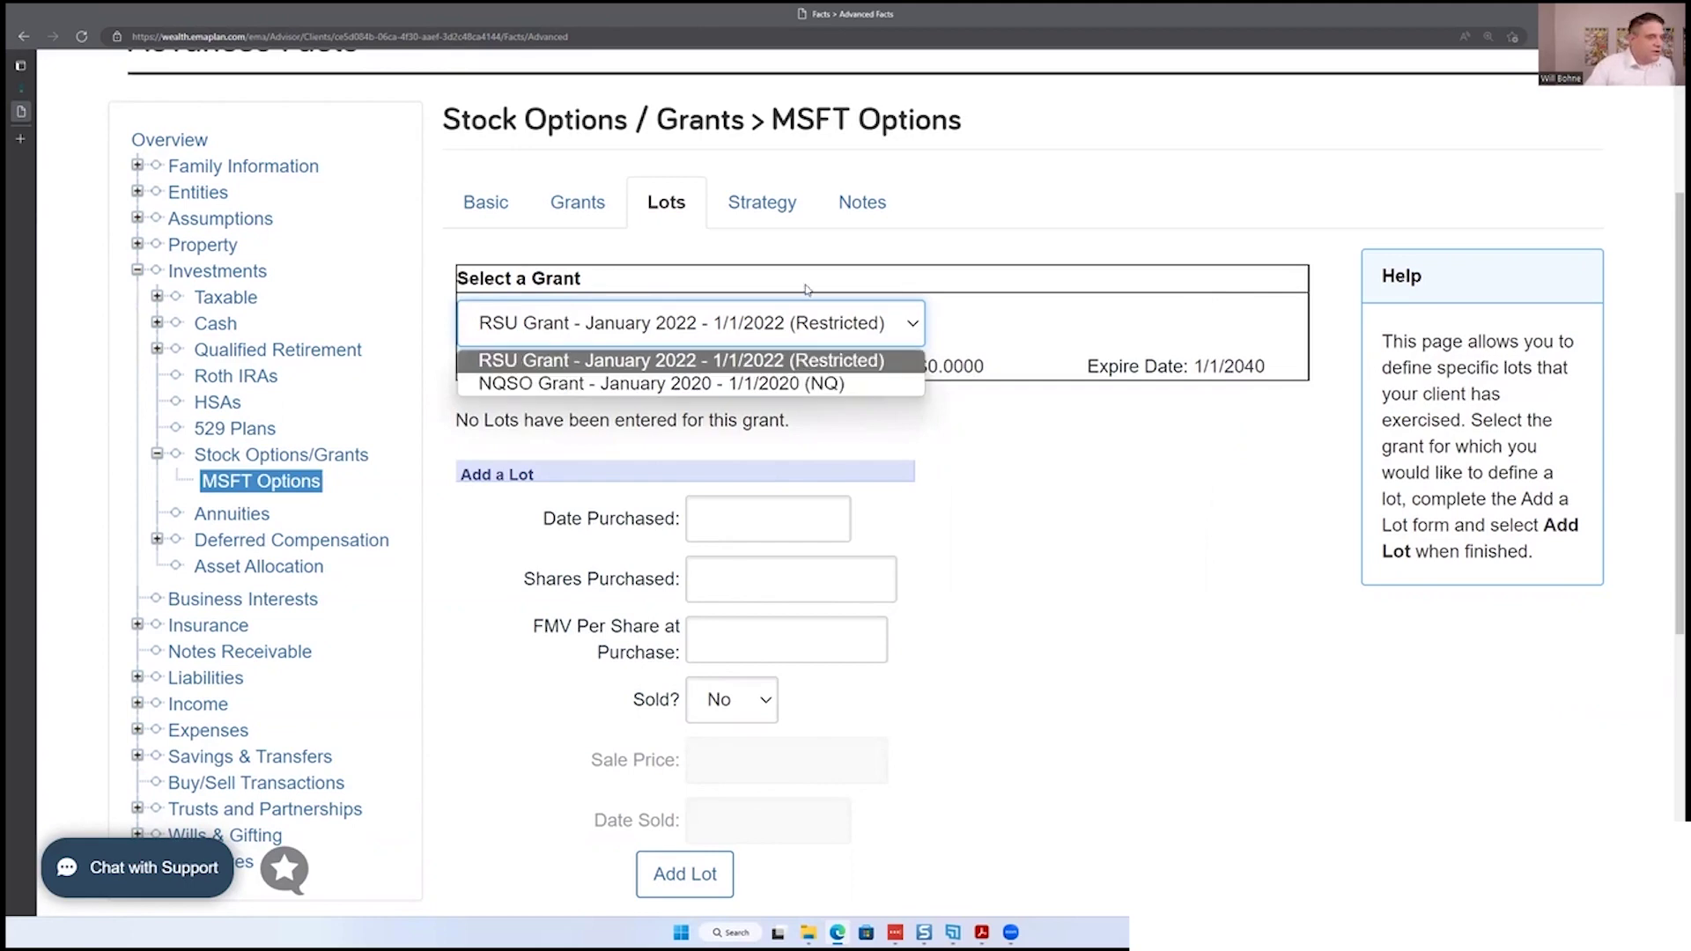
{"action": "left_click", "coordinate": [782, 385]}
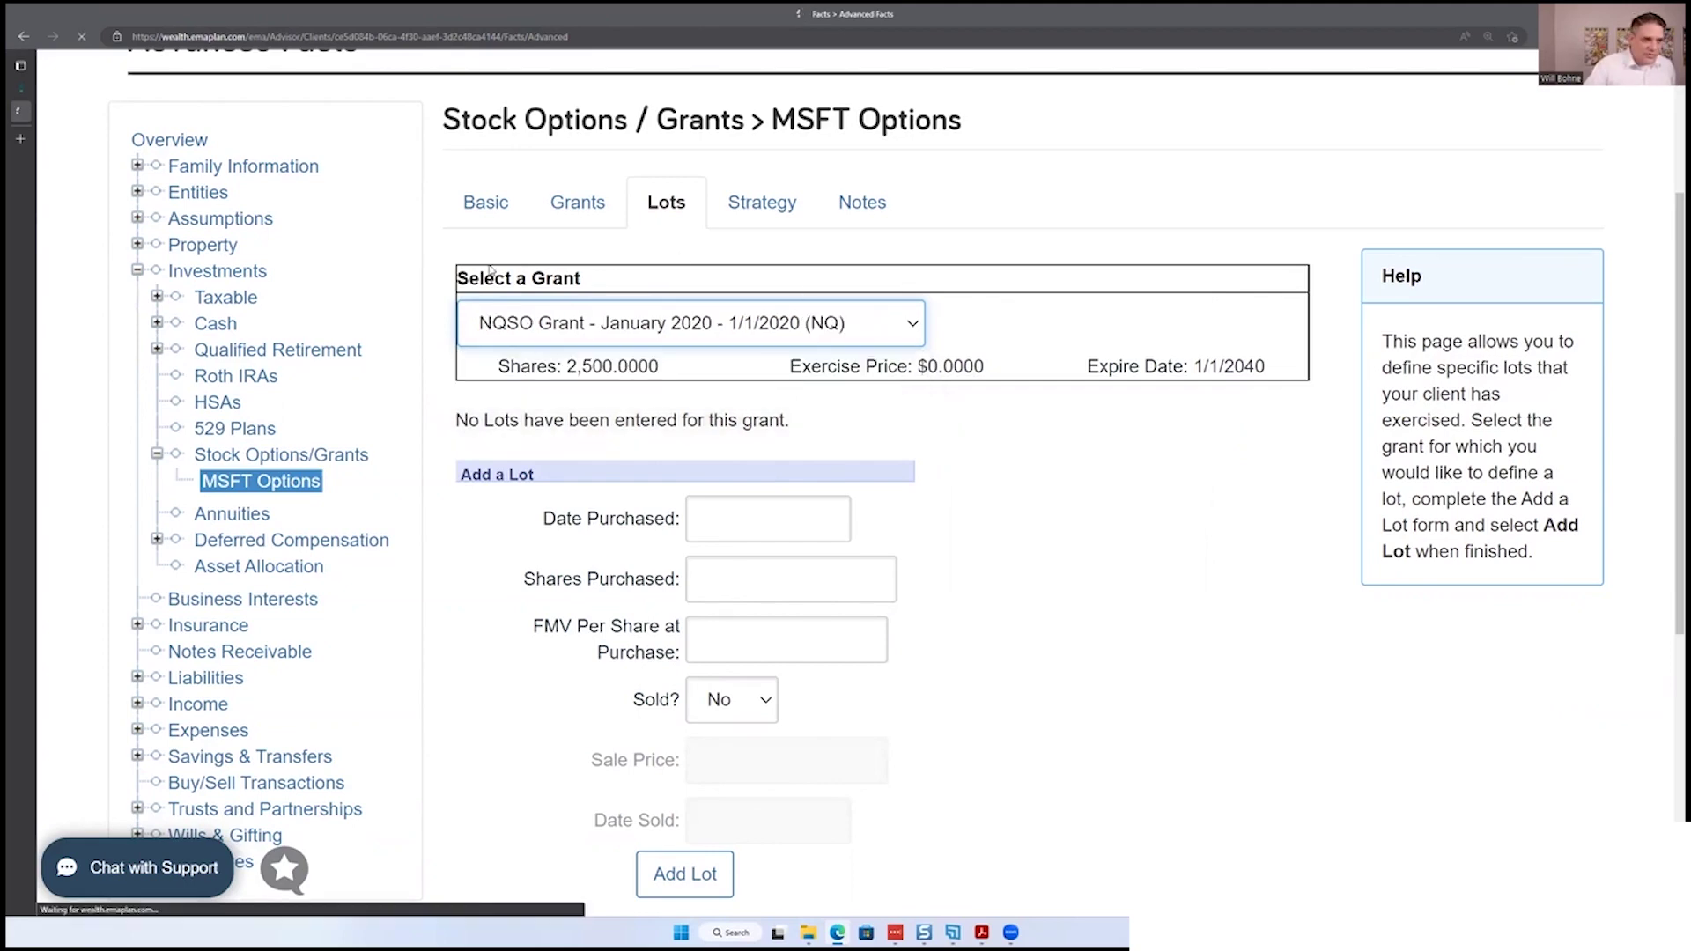
- Enter 1/4/2022 as the purchase date of a new lot for the NQSO grant
{"action": "scroll", "coordinate": [762, 489], "scroll_direction": "down", "scroll_amount": 3}
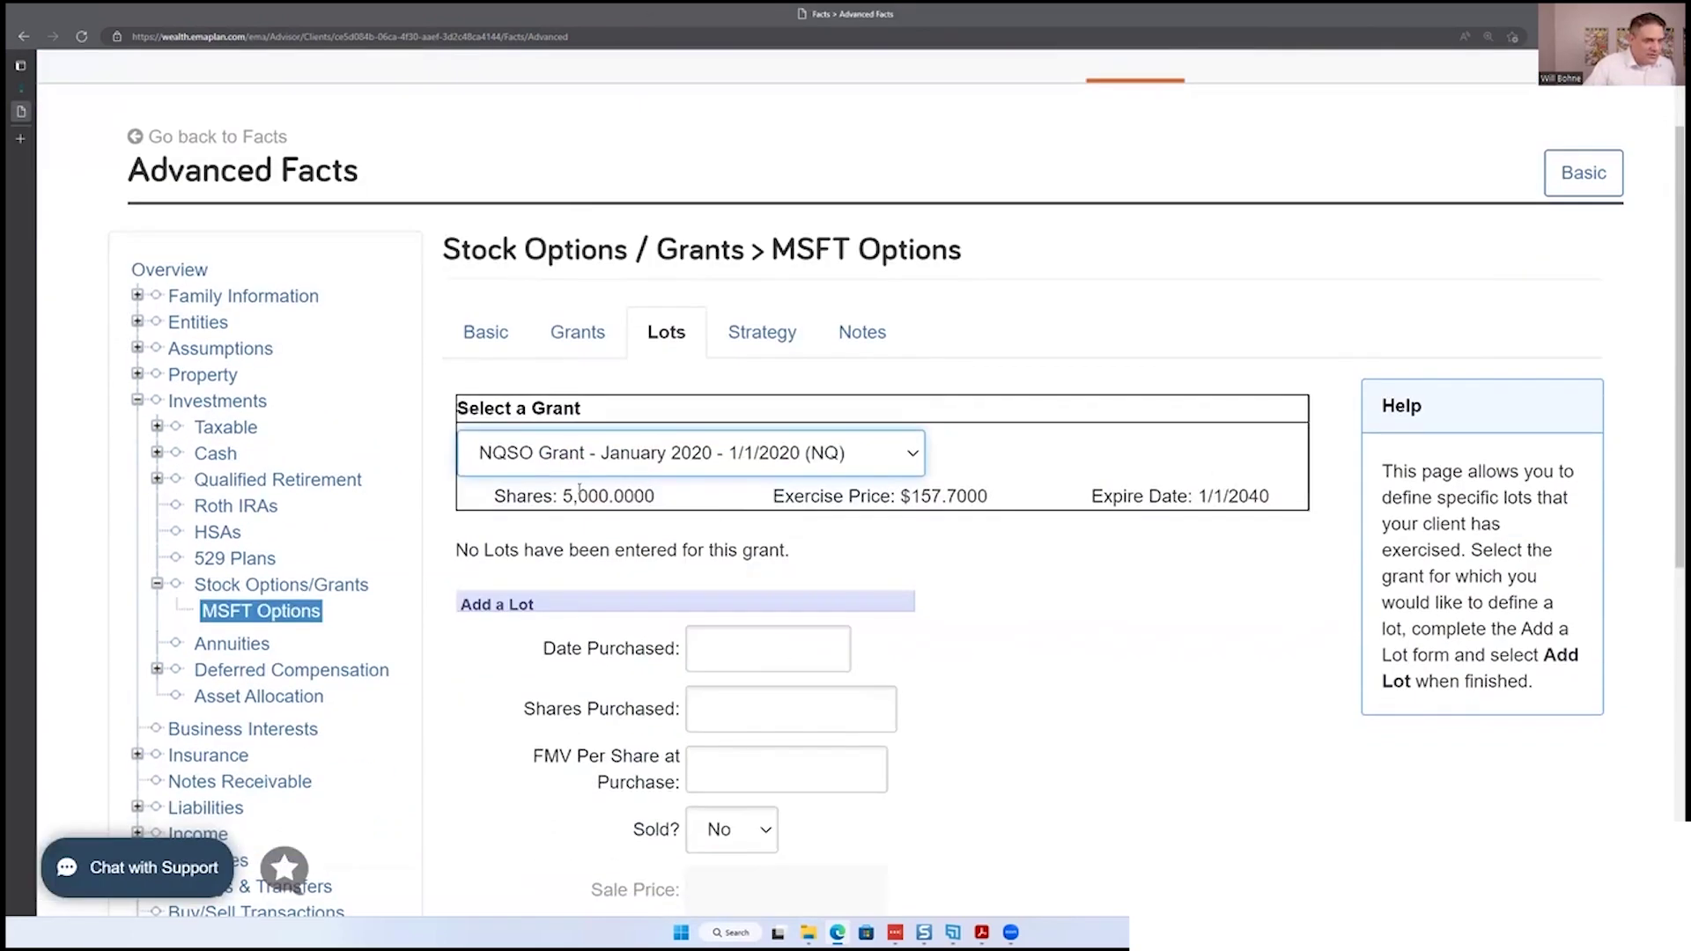
{"action": "scroll", "coordinate": [660, 603], "scroll_direction": "down", "scroll_amount": 2}
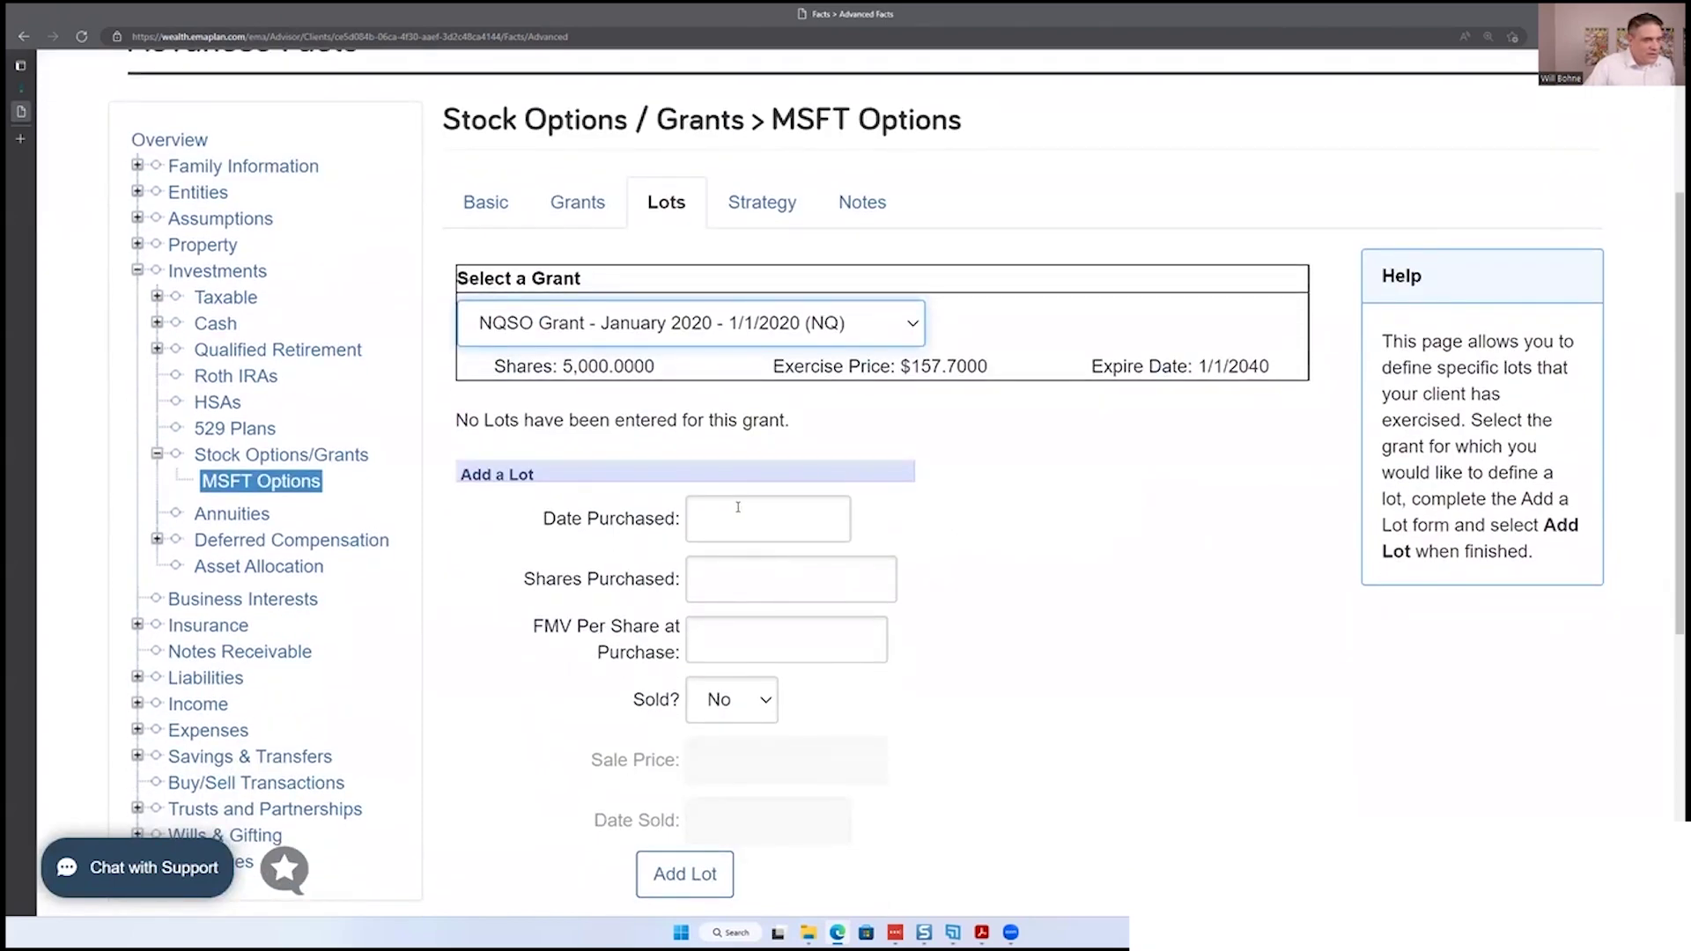
{"action": "left_click", "coordinate": [739, 507]}
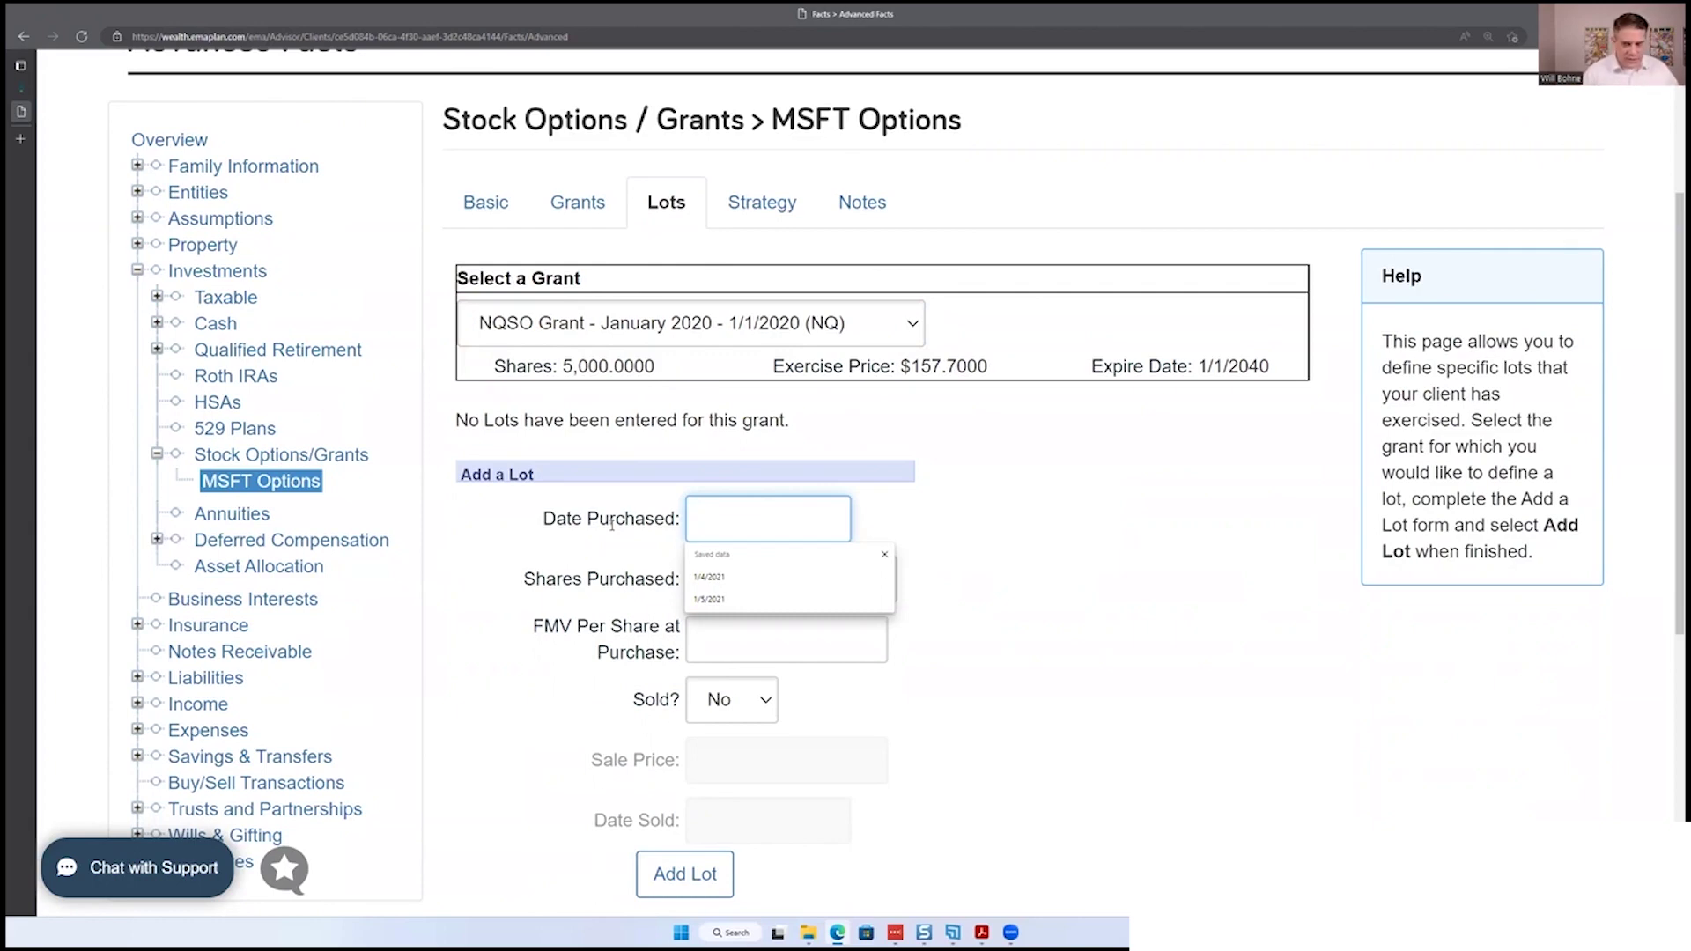
{"action": "type", "text": "1/4"}
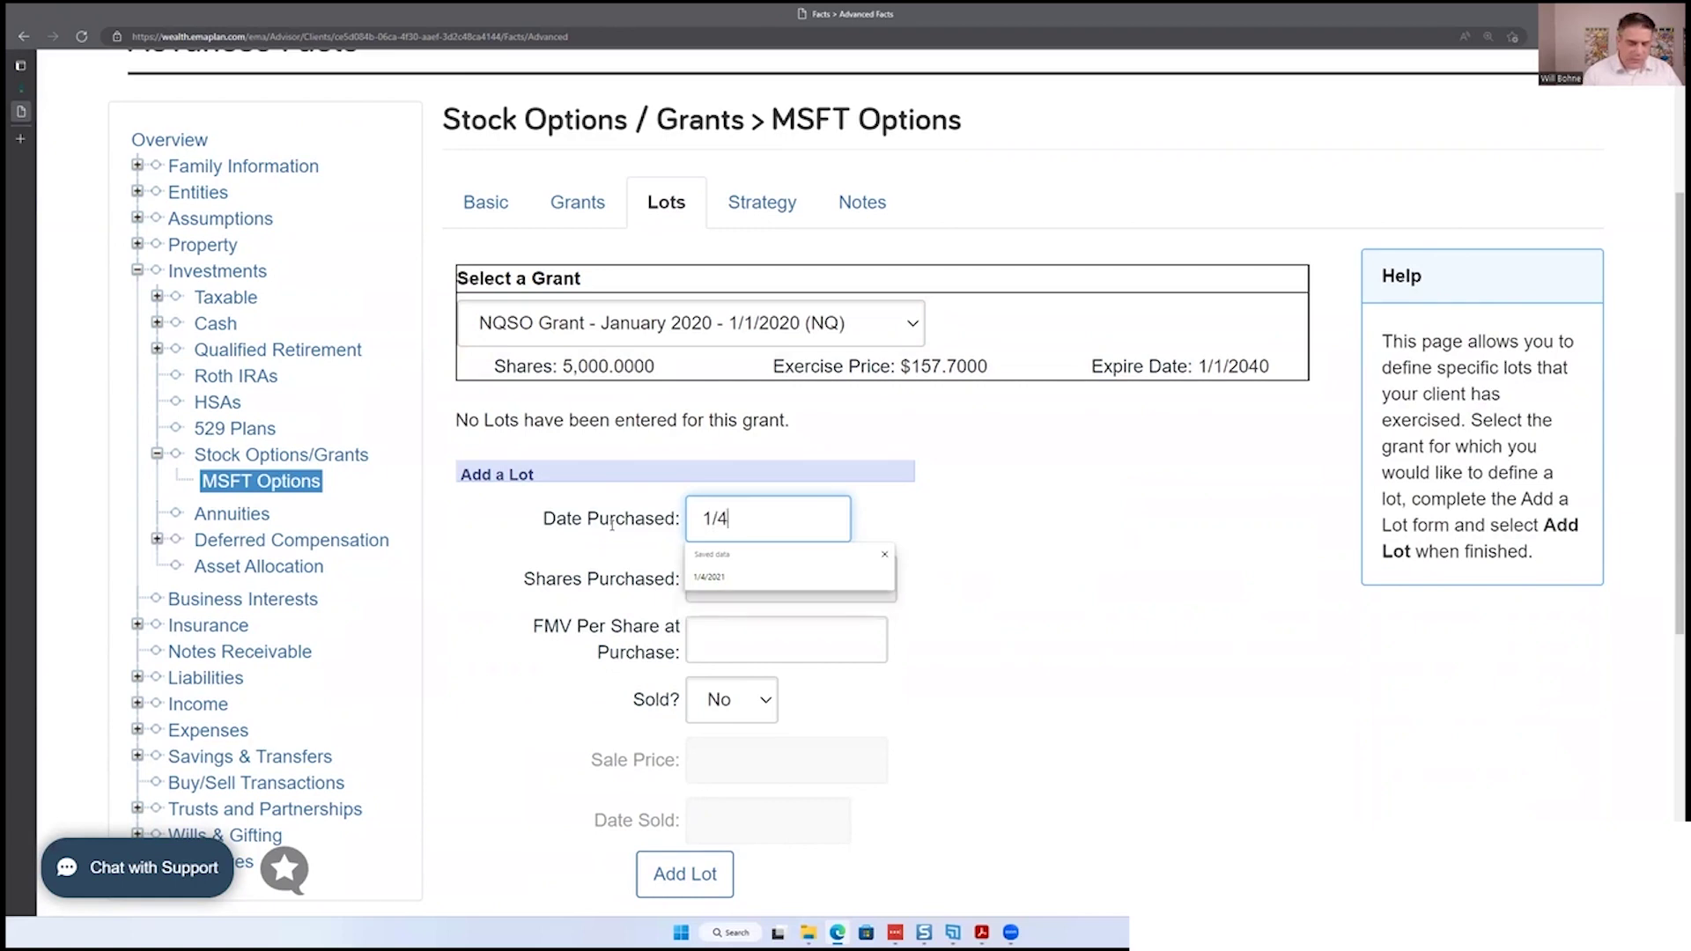
{"action": "type", "text": "/2021"}
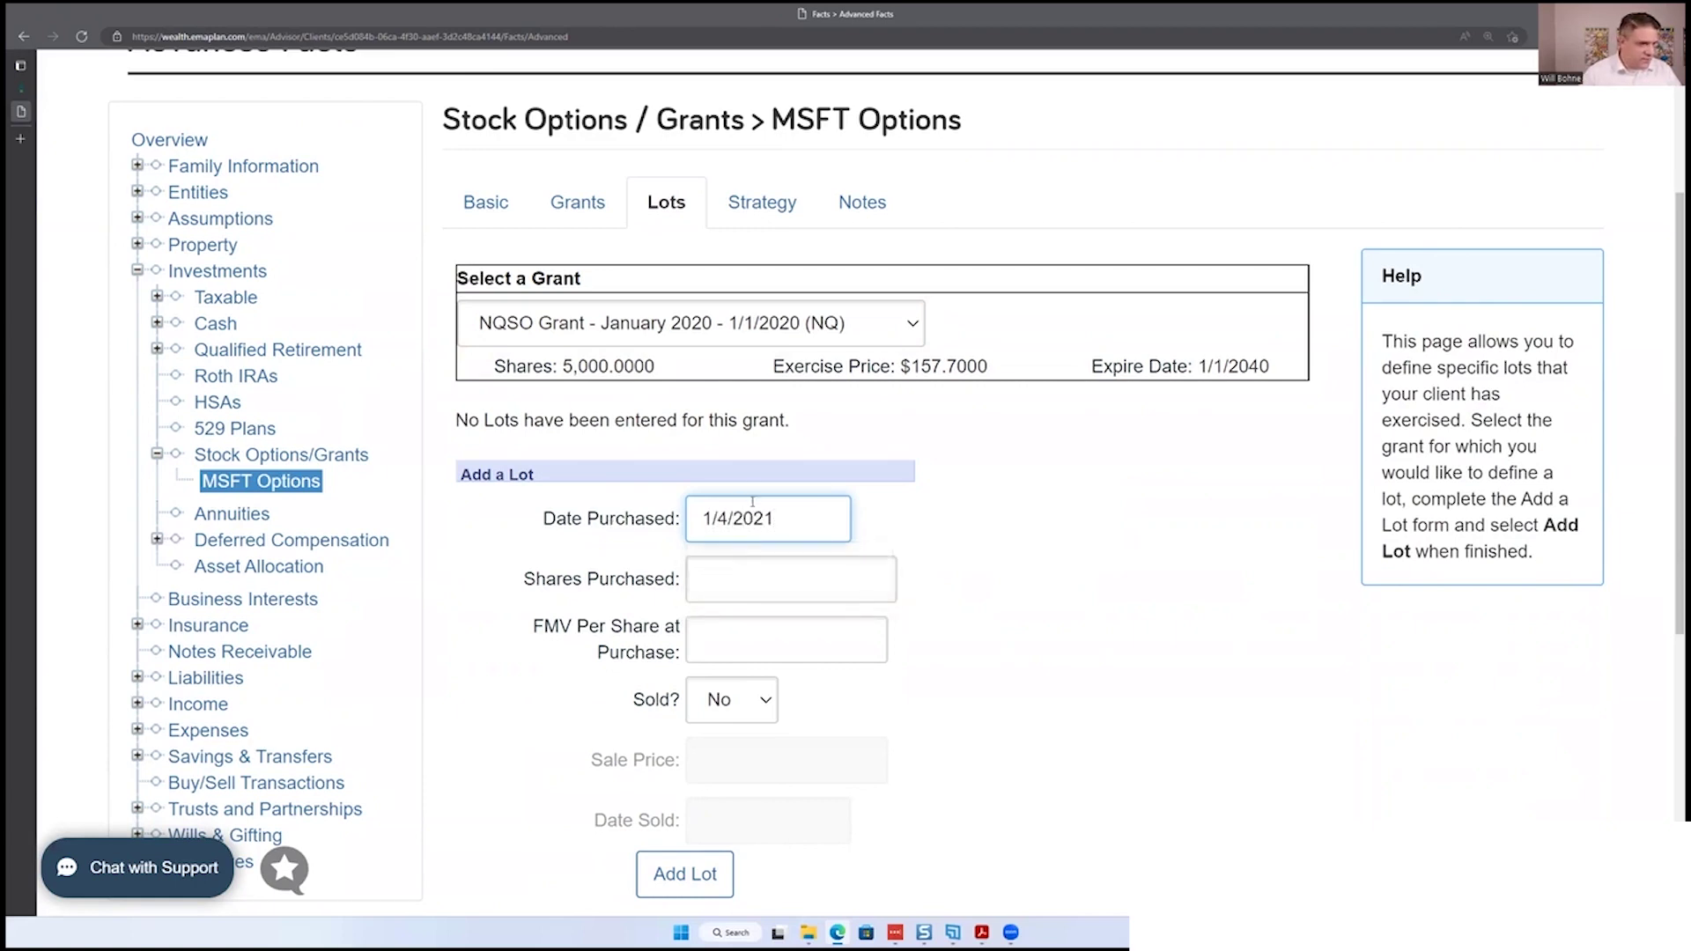
{"action": "mouse_move", "coordinate": [784, 530]}
{"action": "key", "text": "BackSpace"}
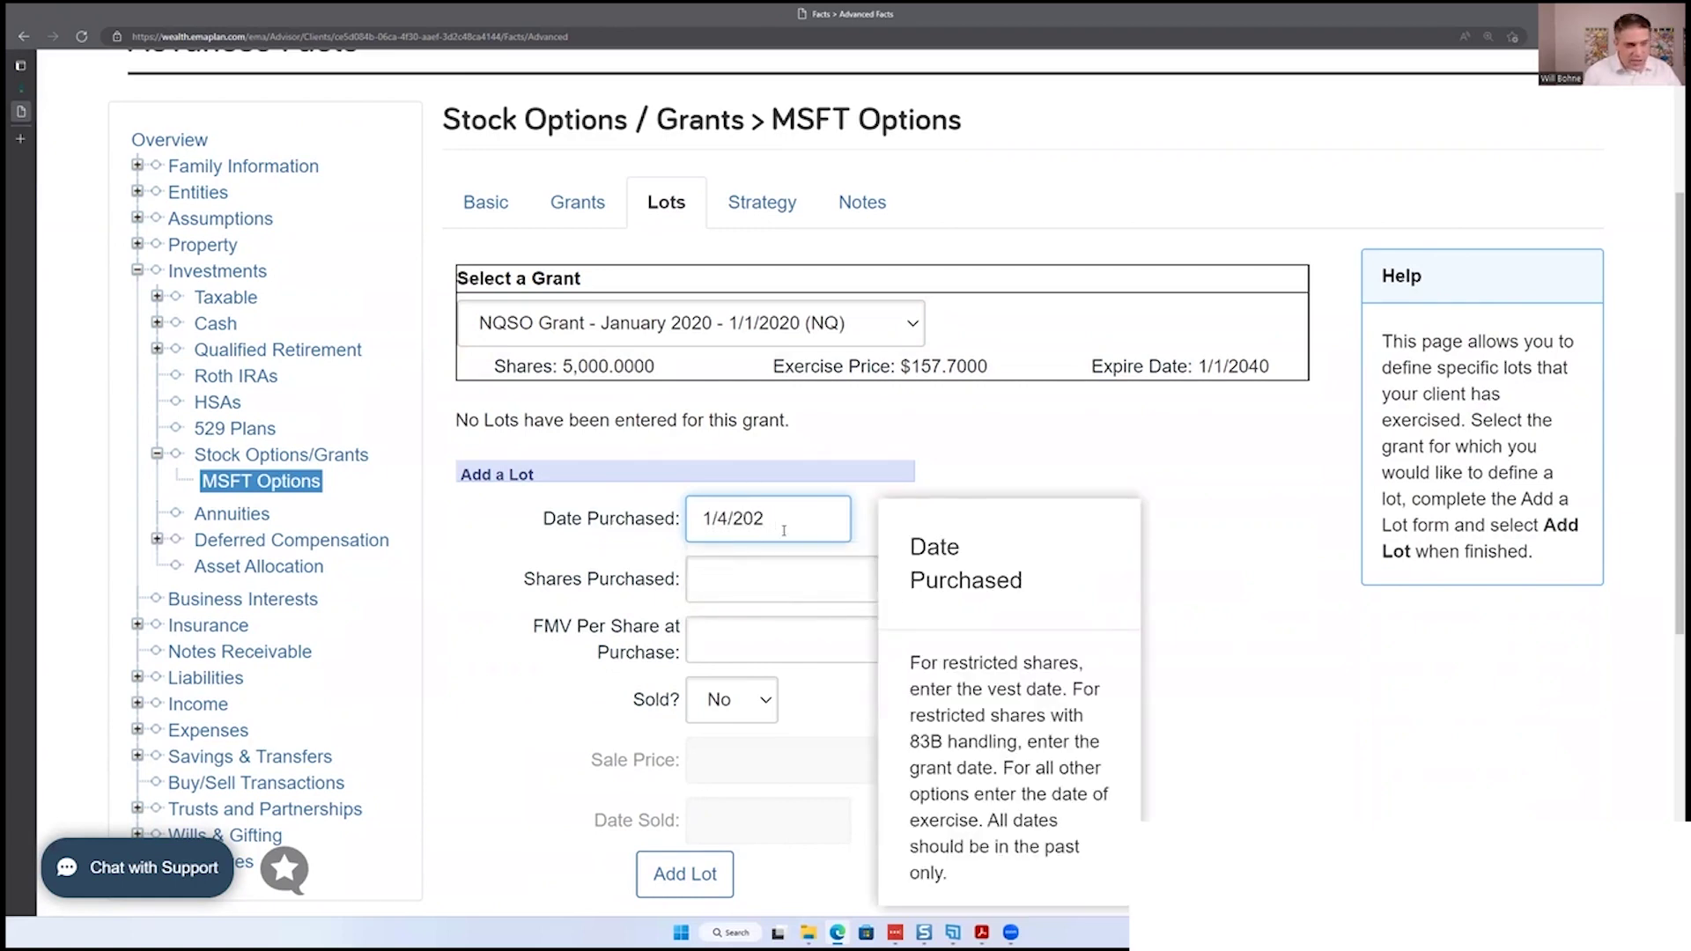
{"action": "type", "text": "0"}
{"action": "left_click", "coordinate": [1068, 459]}
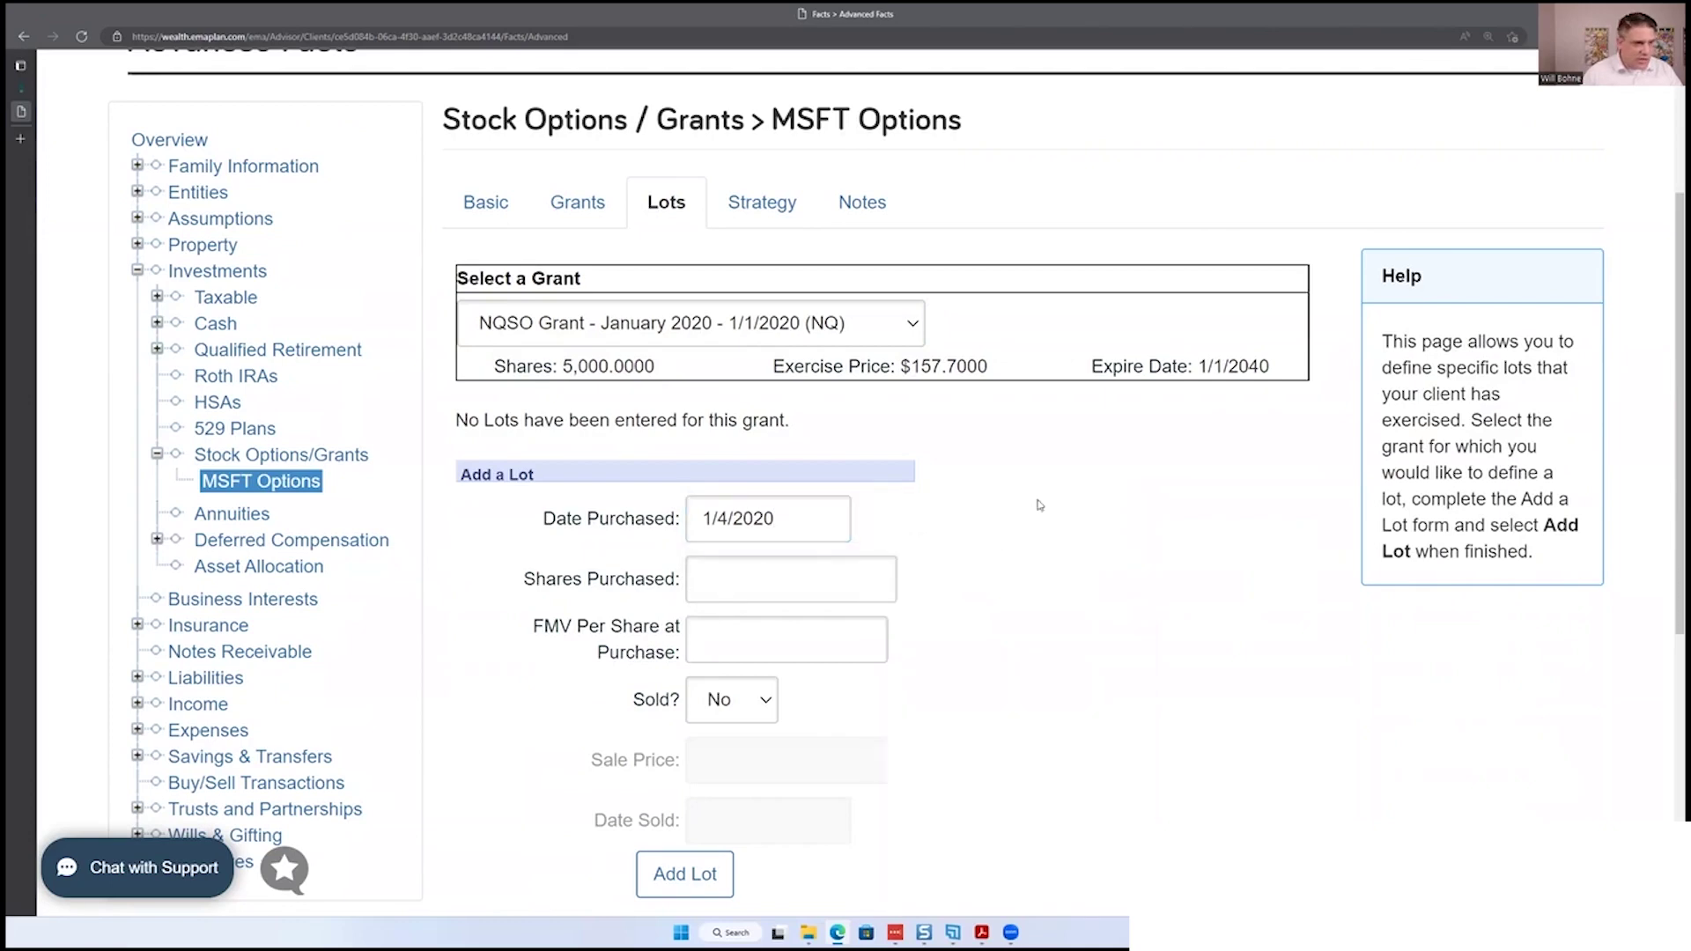
{"action": "left_click", "coordinate": [819, 519]}
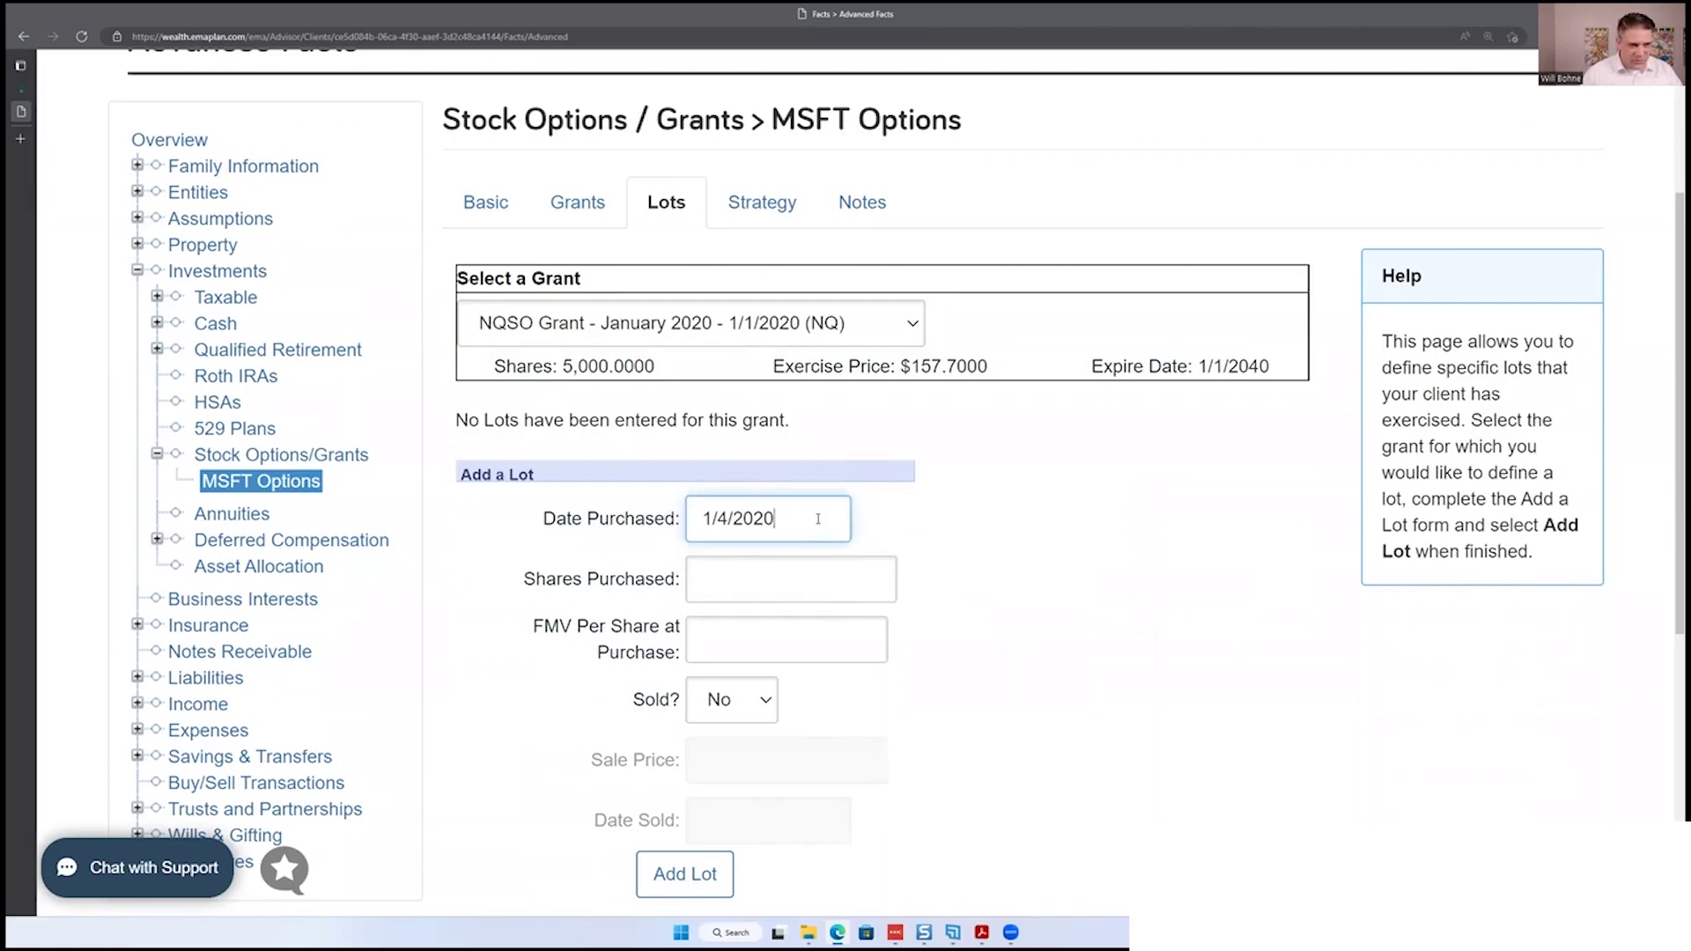
{"action": "key", "text": "BackSpace"}
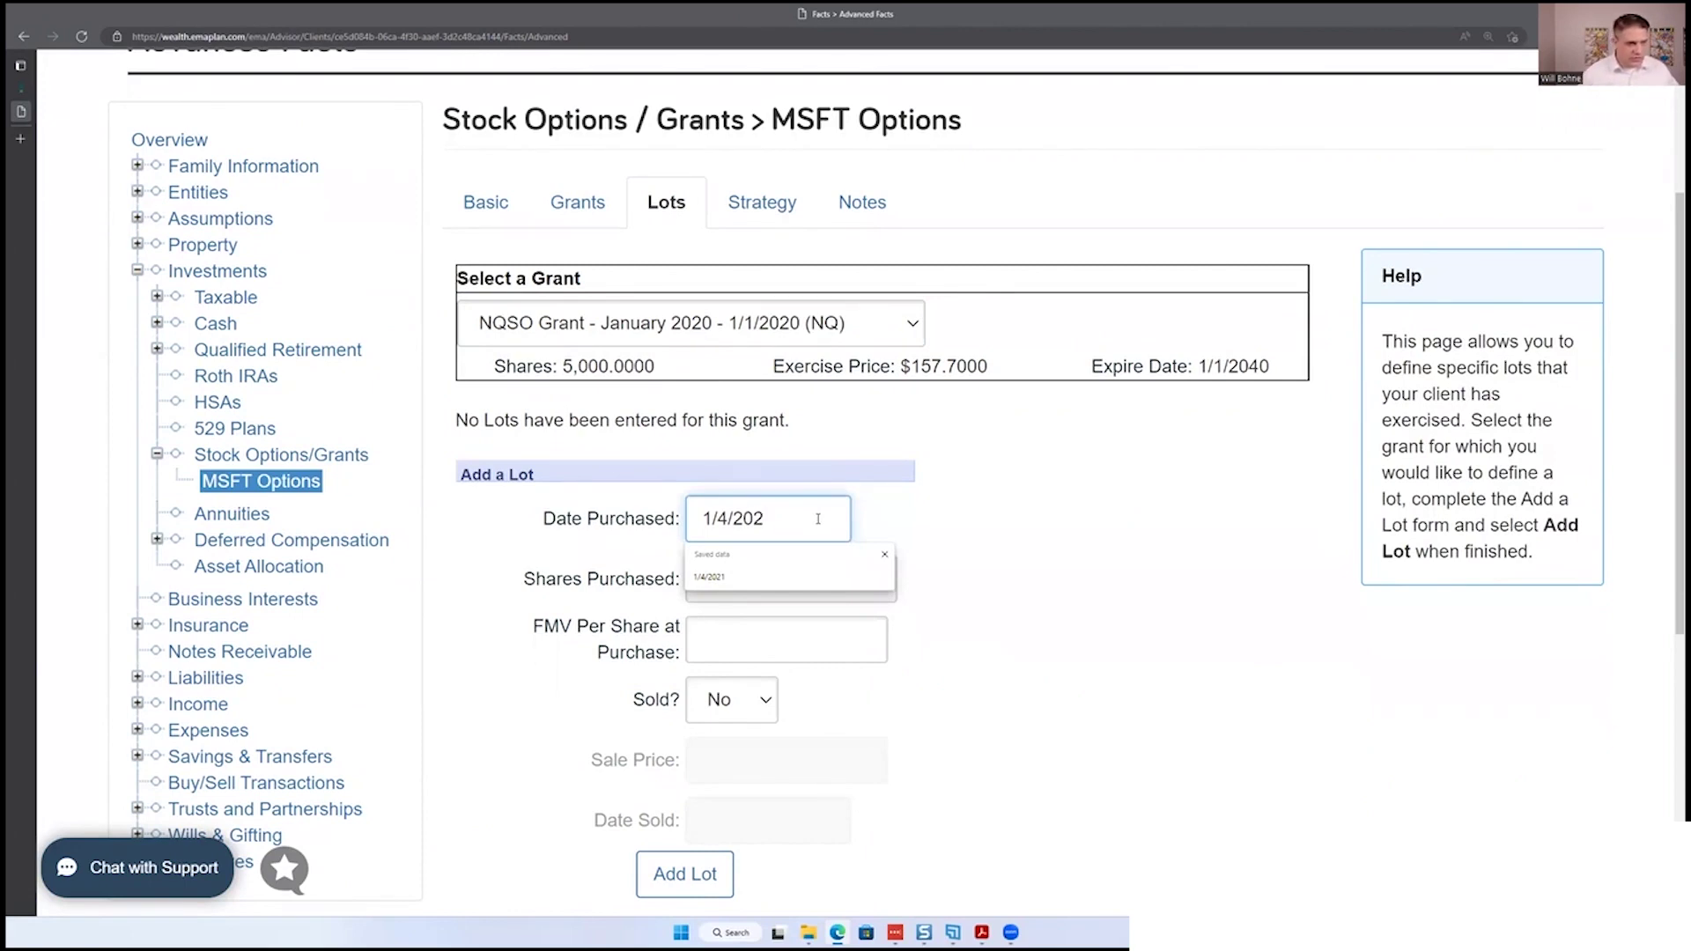
{"action": "type", "text": "2"}
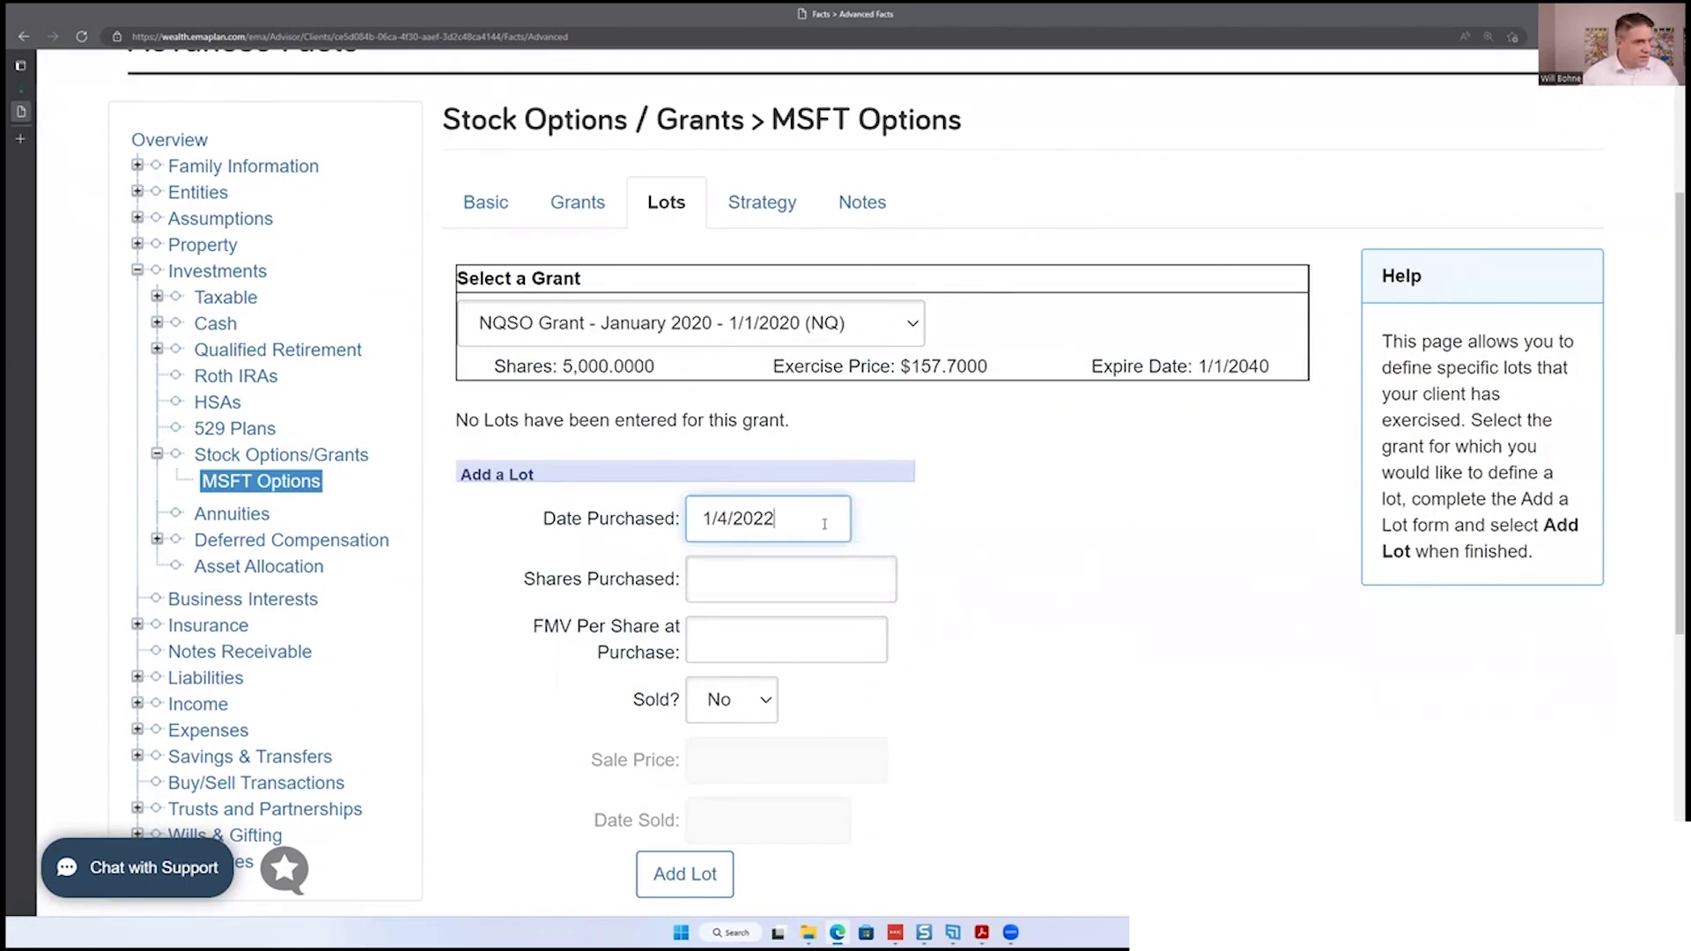
- Enter 1,000 shares purchased and a fair market value of $204 per share at purchase for the new lot
{"action": "left_click", "coordinate": [760, 583]}
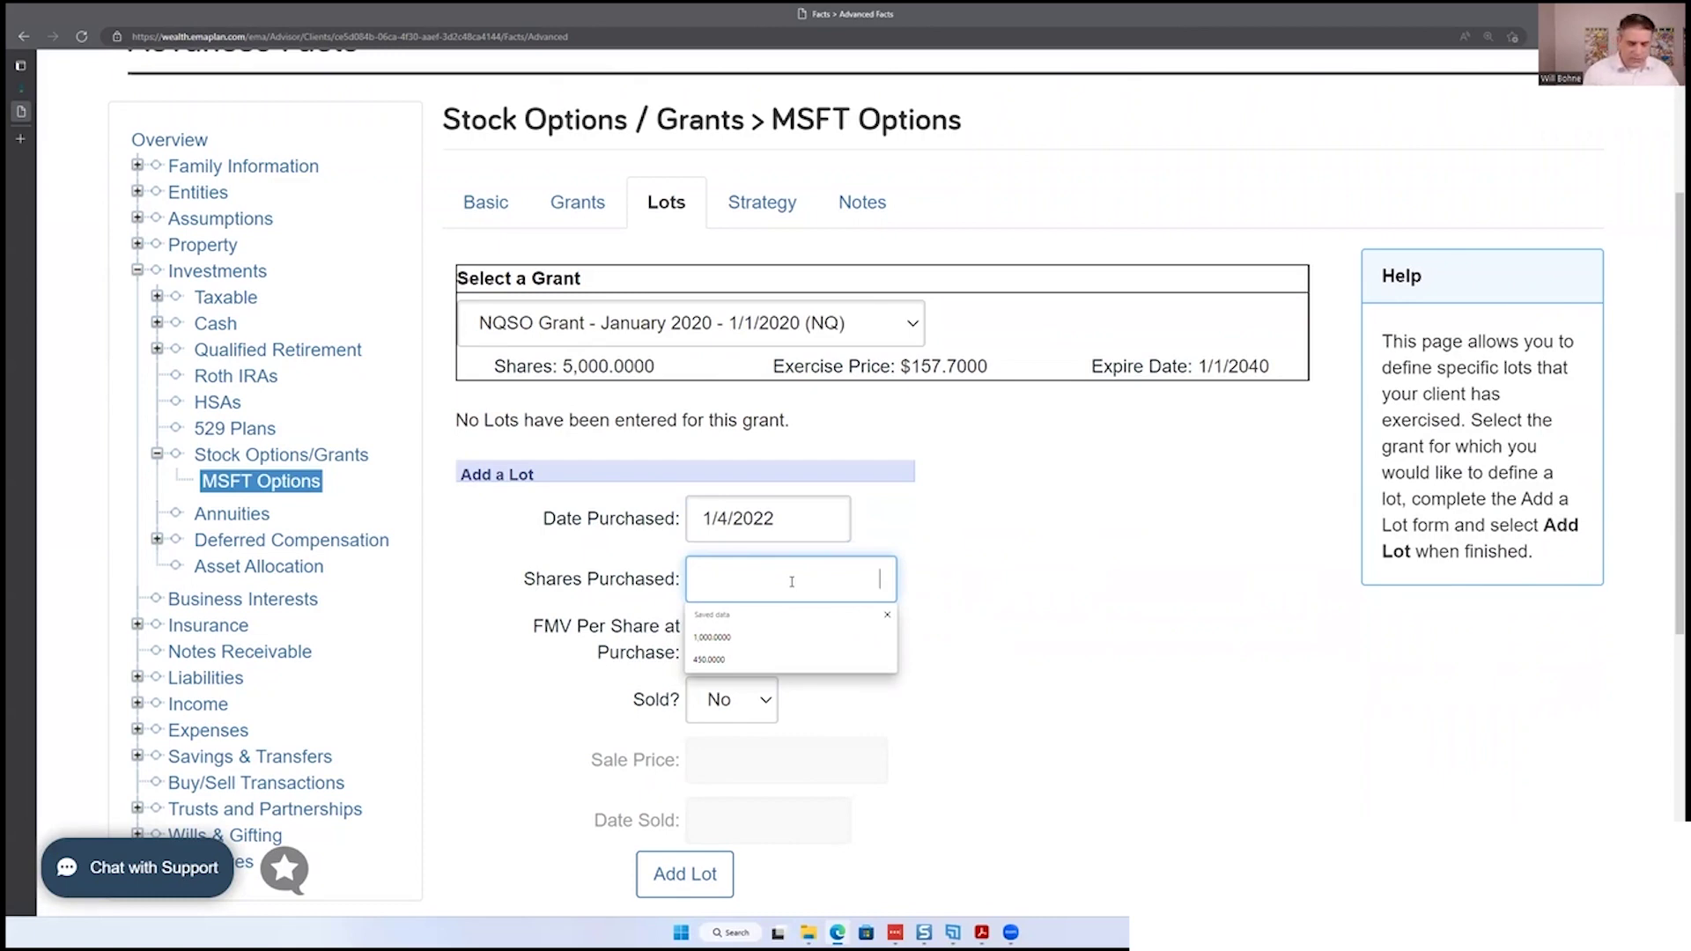
{"action": "type", "text": "1000"}
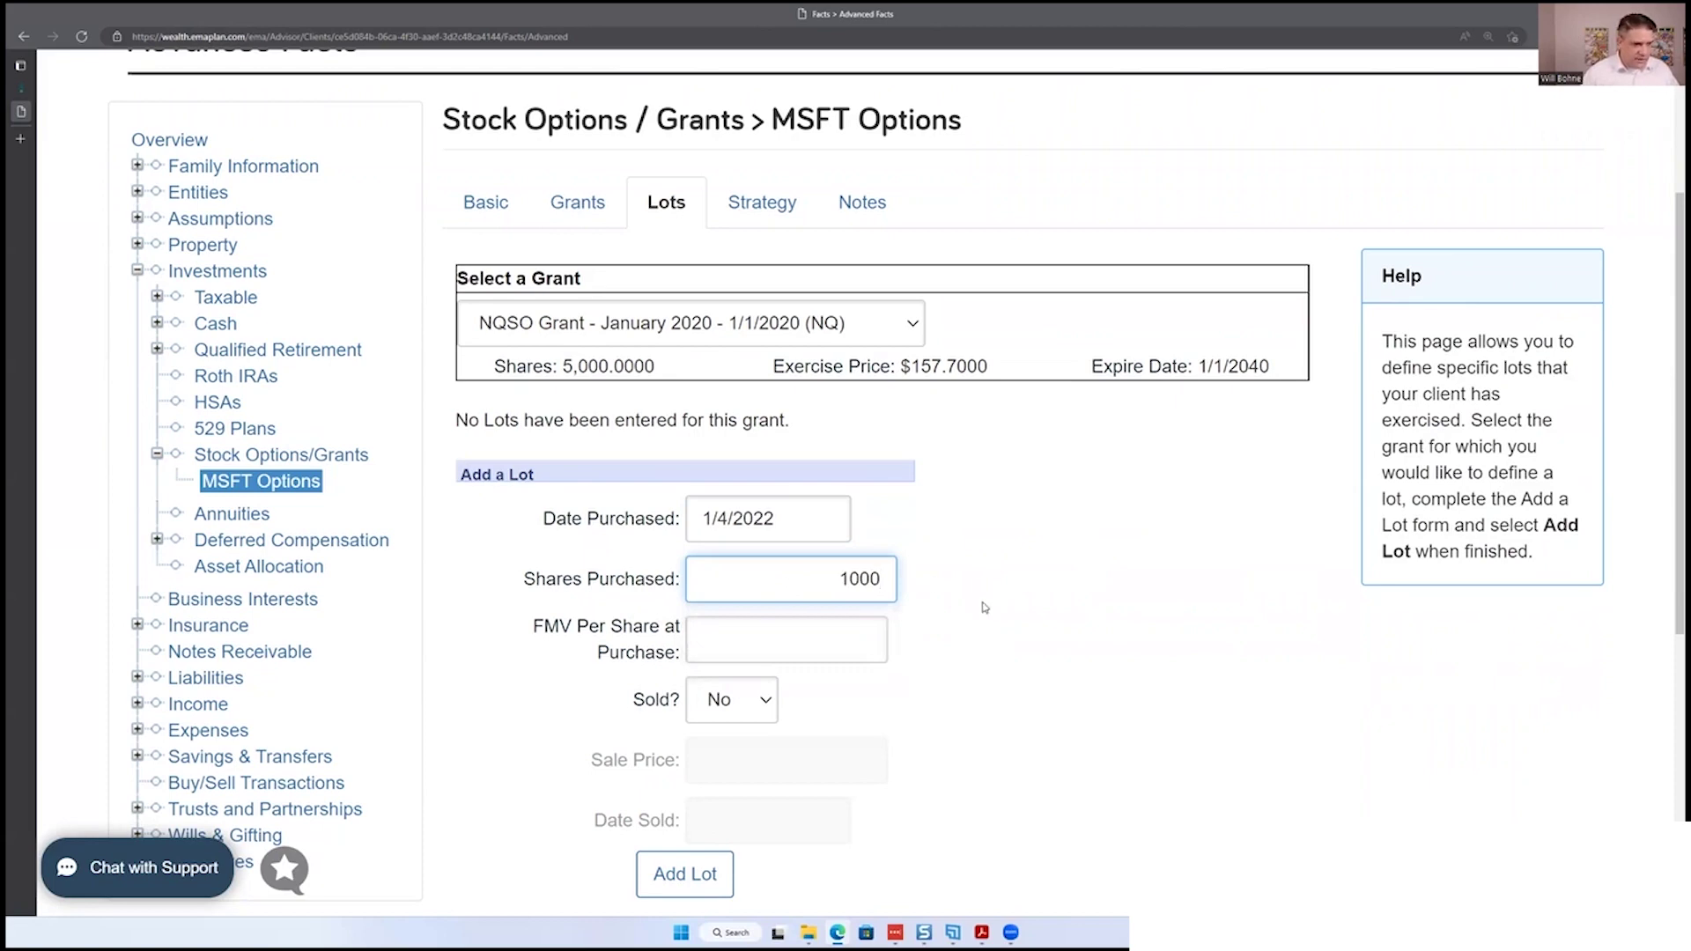
{"action": "left_click", "coordinate": [736, 648]}
{"action": "type", "text": "20"}
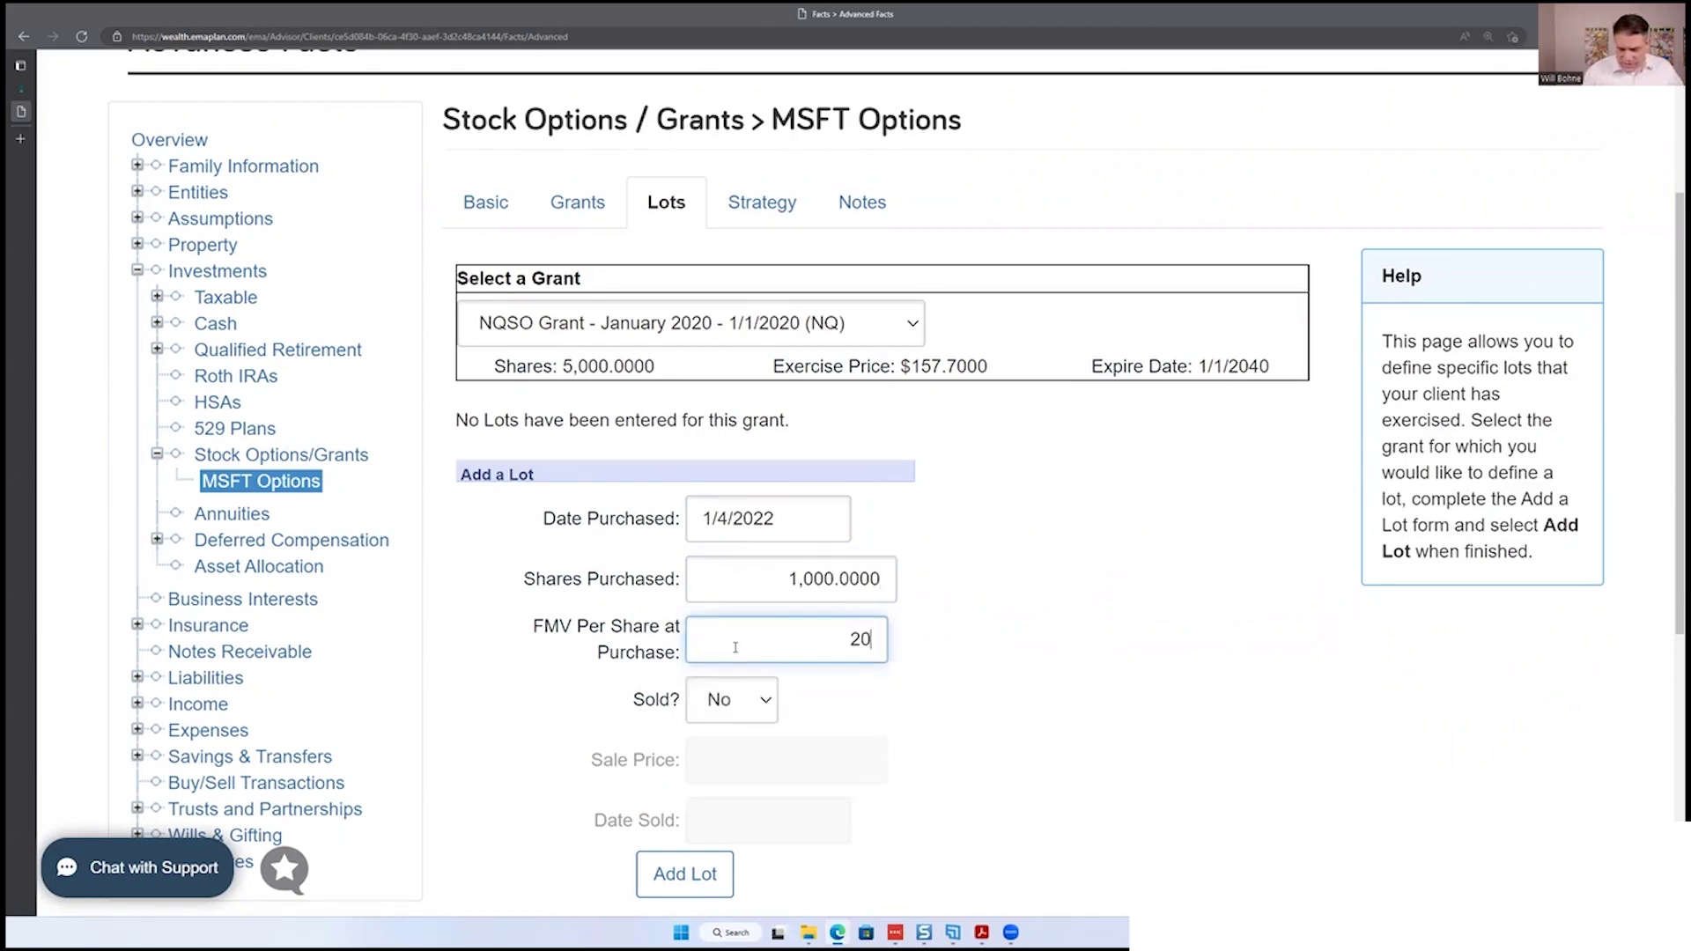
{"action": "type", "text": "4"}
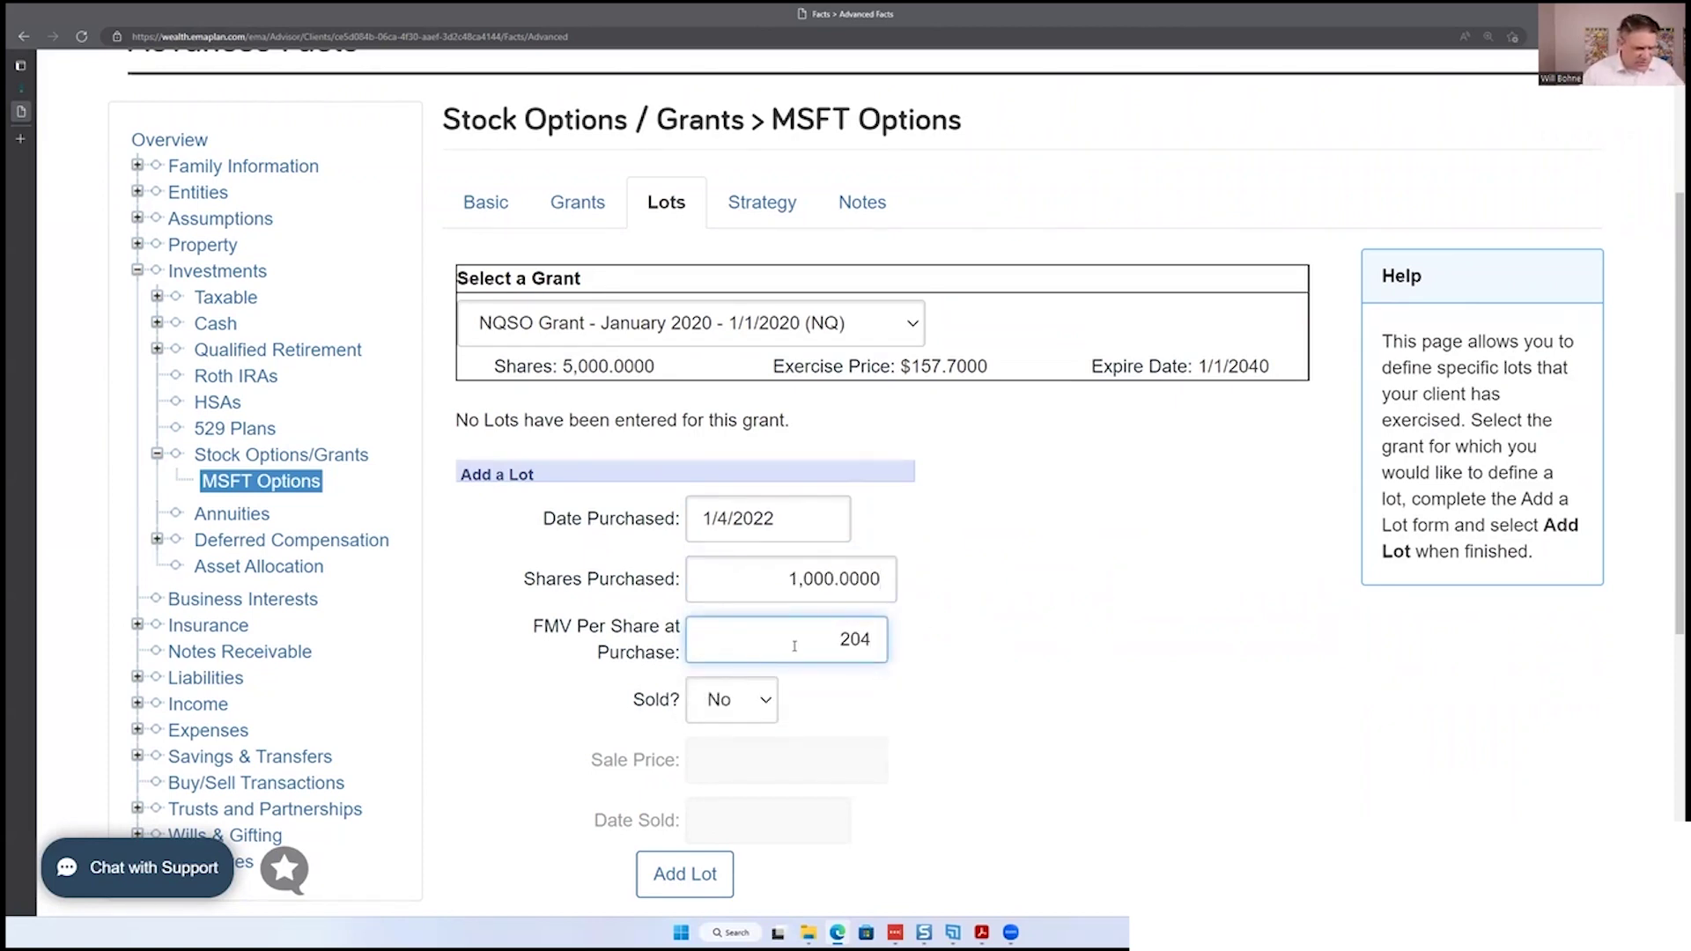
{"action": "left_click", "coordinate": [968, 703]}
{"action": "scroll", "coordinate": [807, 636], "scroll_direction": "down", "scroll_amount": 2}
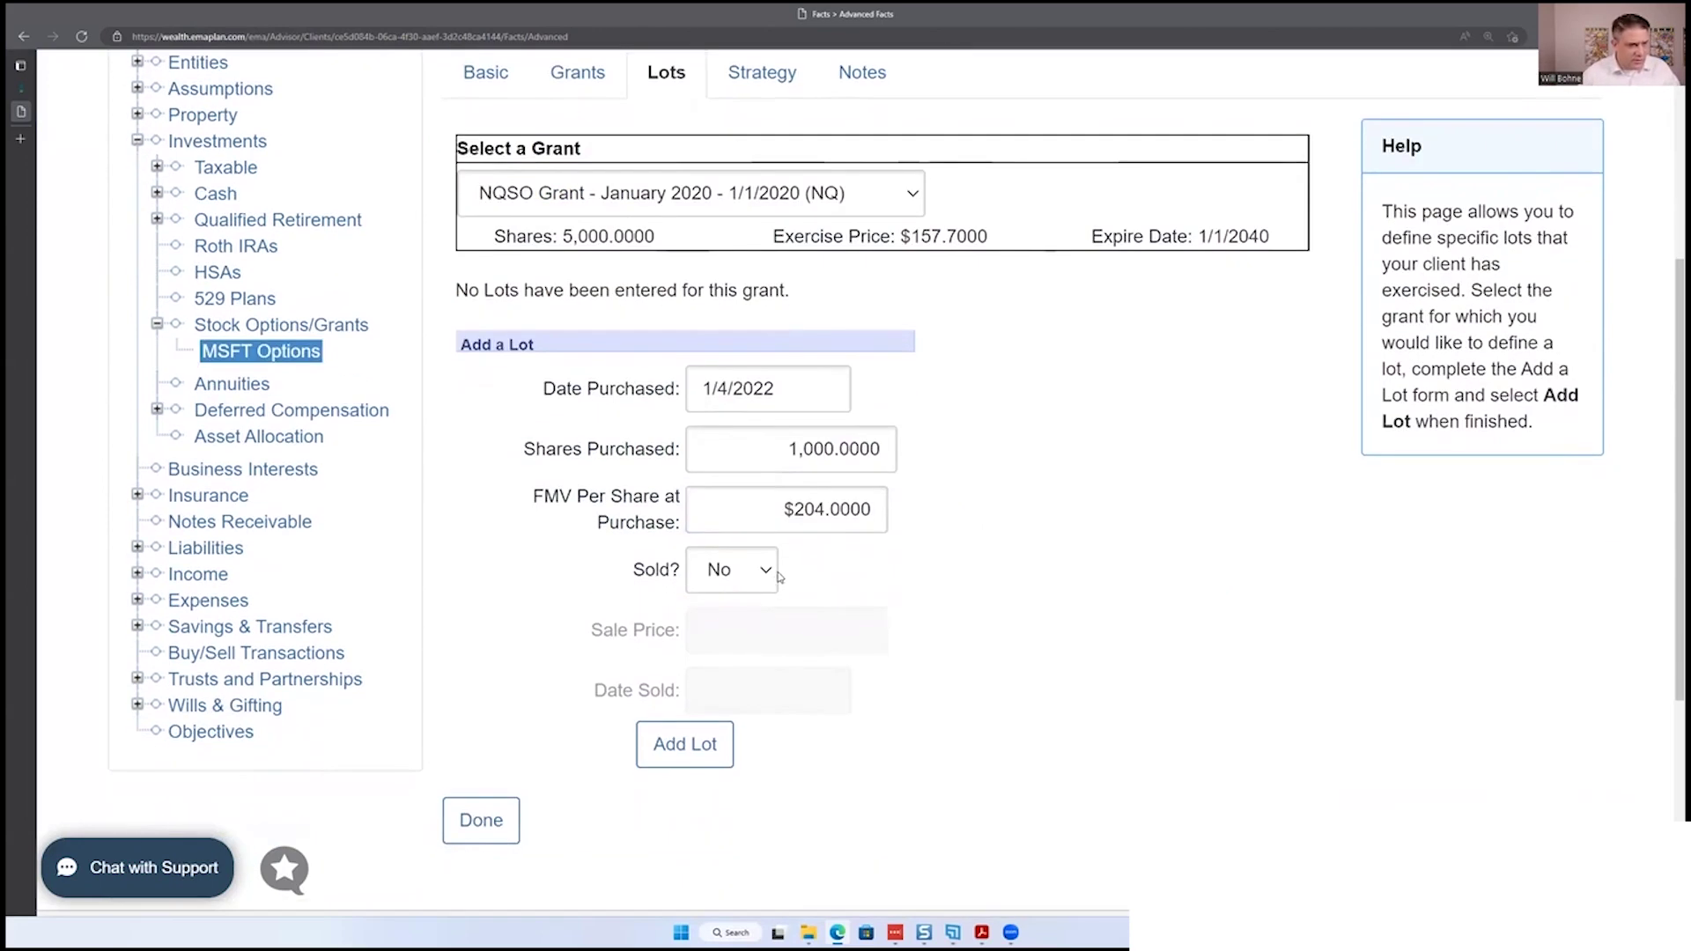
- Mark the new lot as sold, with a sale price of $204.00 and a sale date of 1/4/2021
{"action": "left_click", "coordinate": [766, 572]}
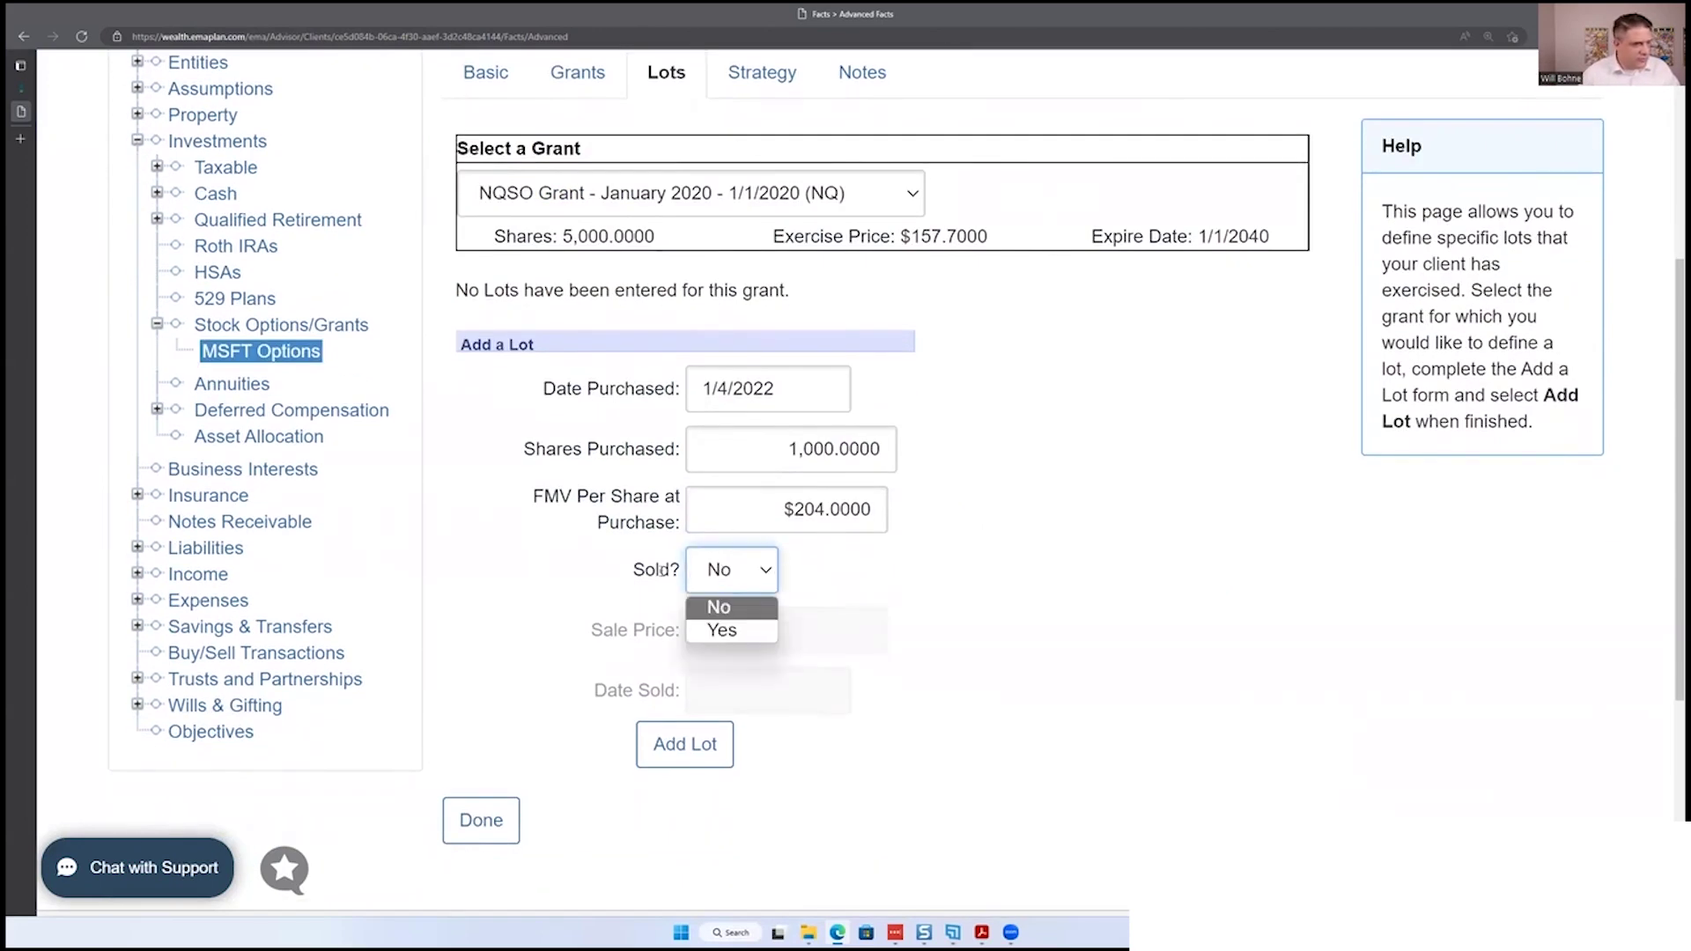
{"action": "left_click", "coordinate": [735, 632]}
{"action": "left_click", "coordinate": [766, 638]}
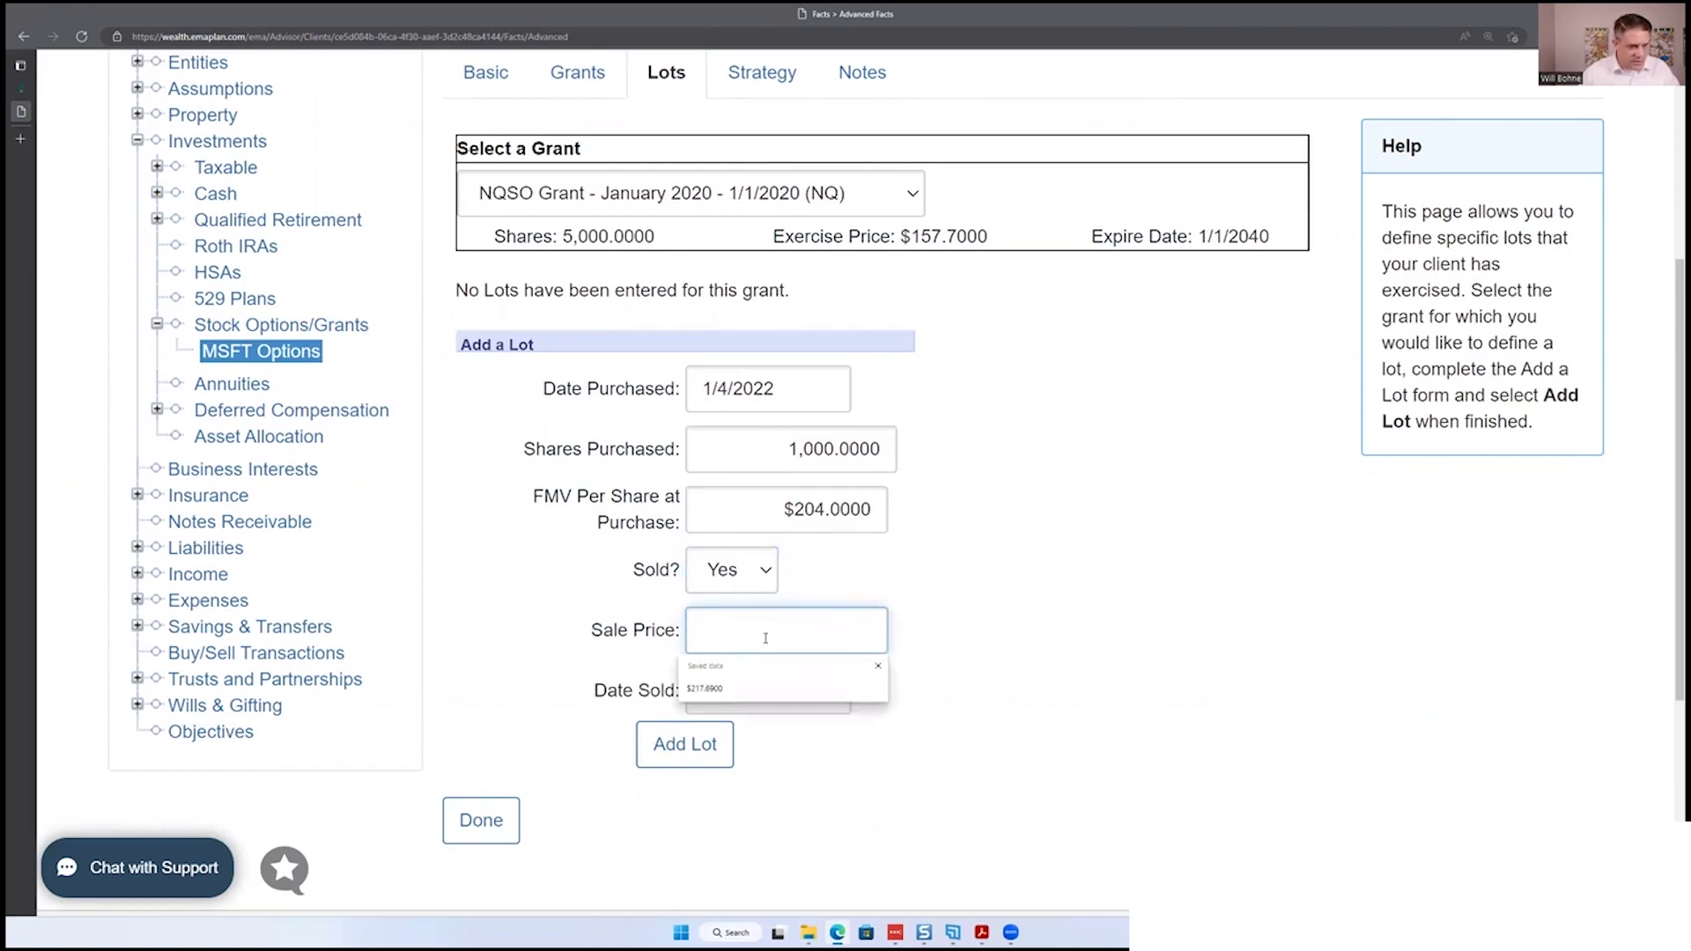
{"action": "type", "text": "204.00"}
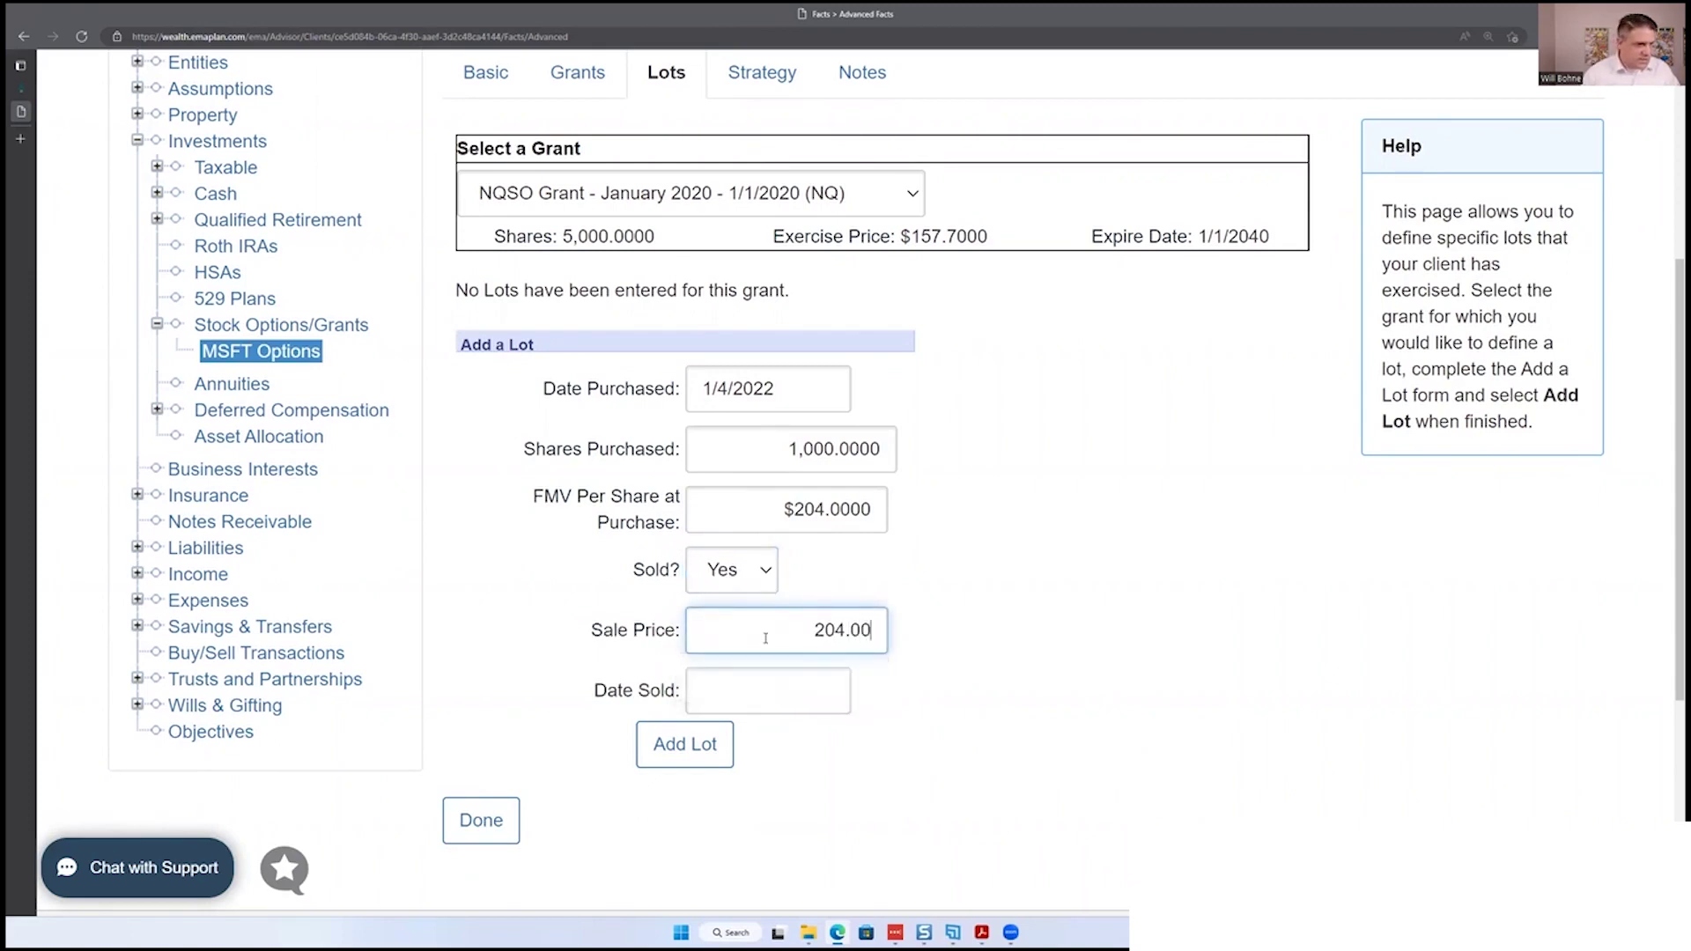
{"action": "left_click", "coordinate": [794, 676]}
{"action": "type", "text": "1"}
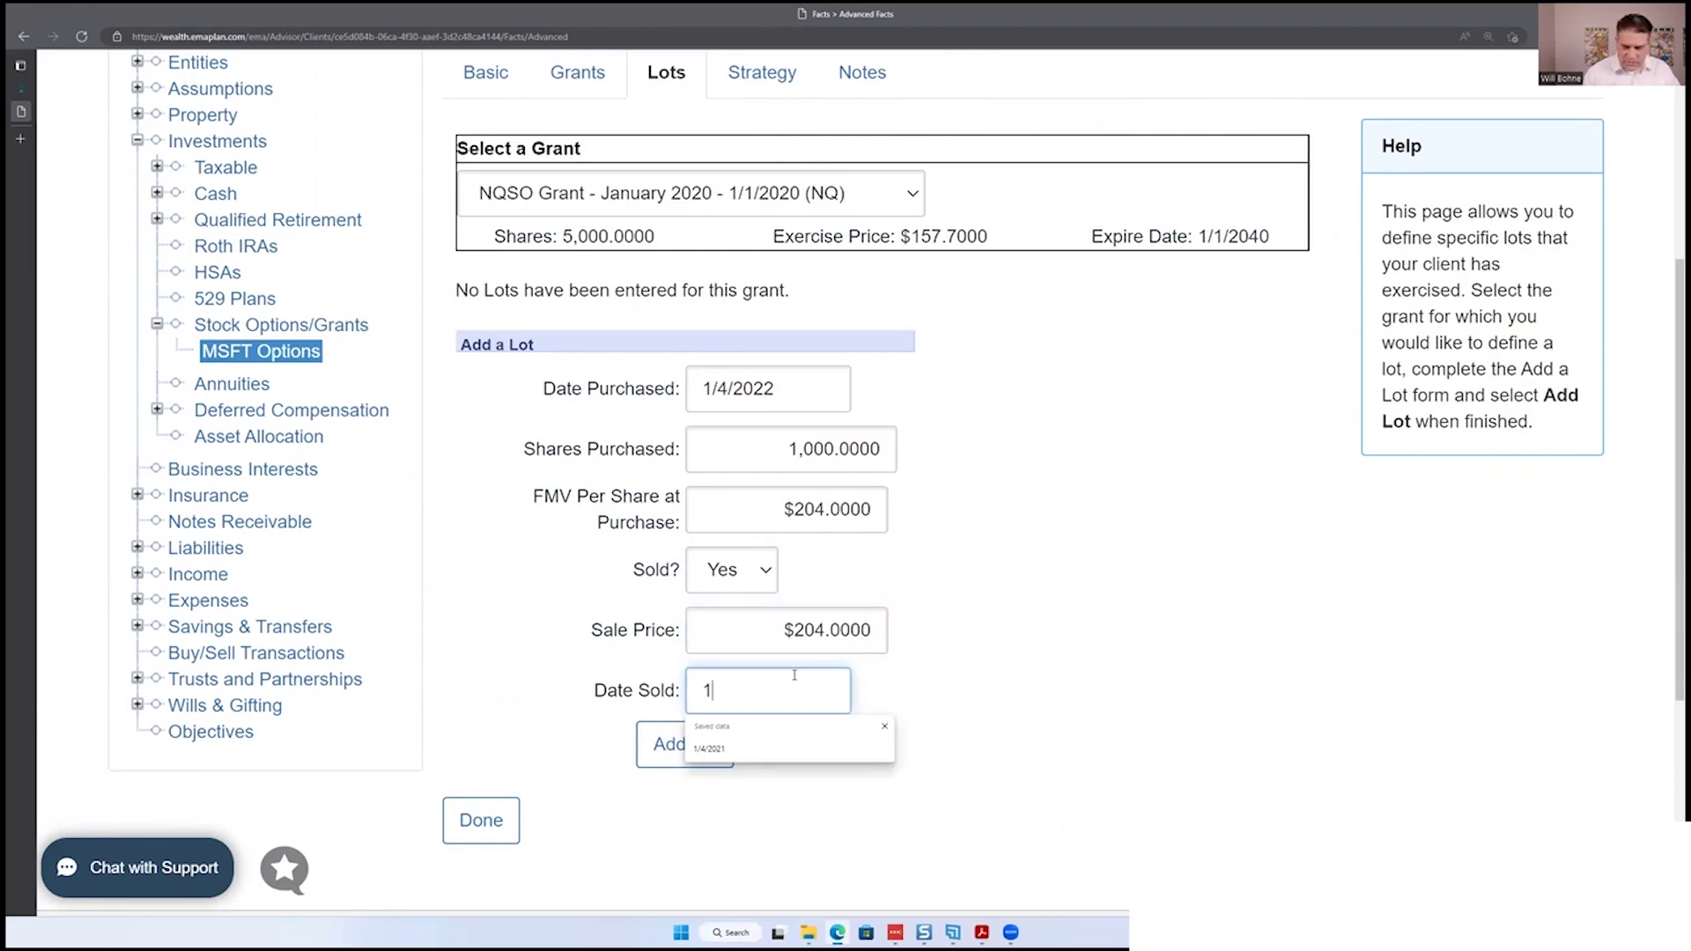
{"action": "type", "text": "/4/2021"}
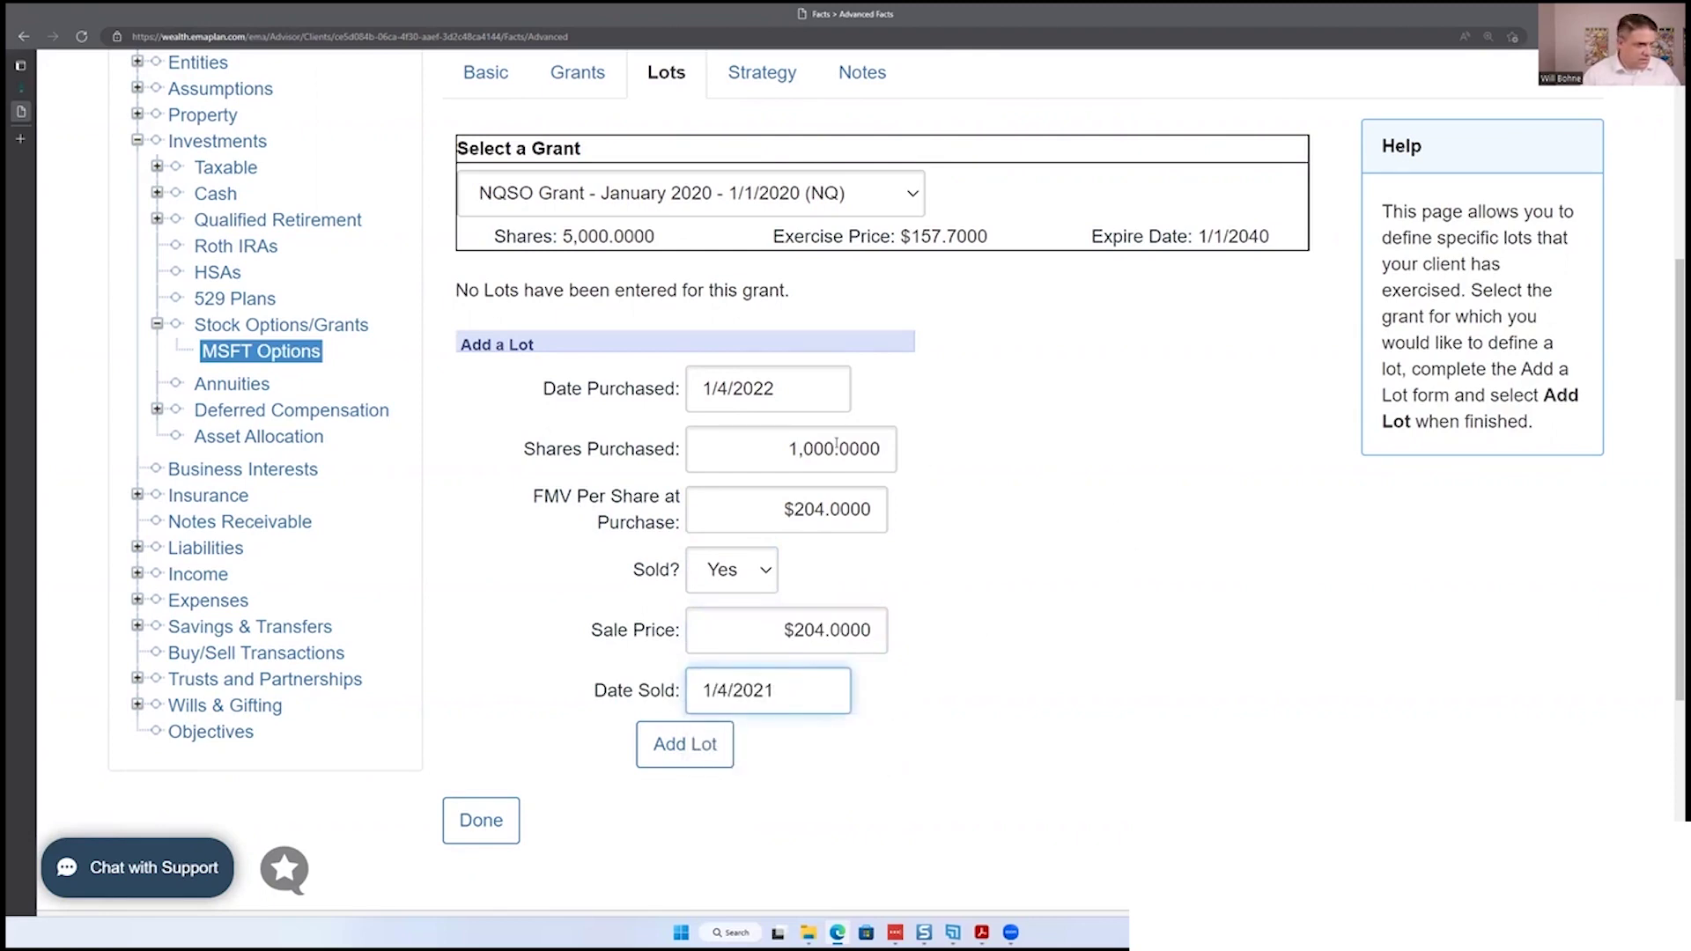
- Correct the lot's purchase date to 1/4/2021 and add the lot to the NQSO grant
{"action": "left_click_drag", "start_coordinate": [775, 389], "coordinate": [761, 388]}
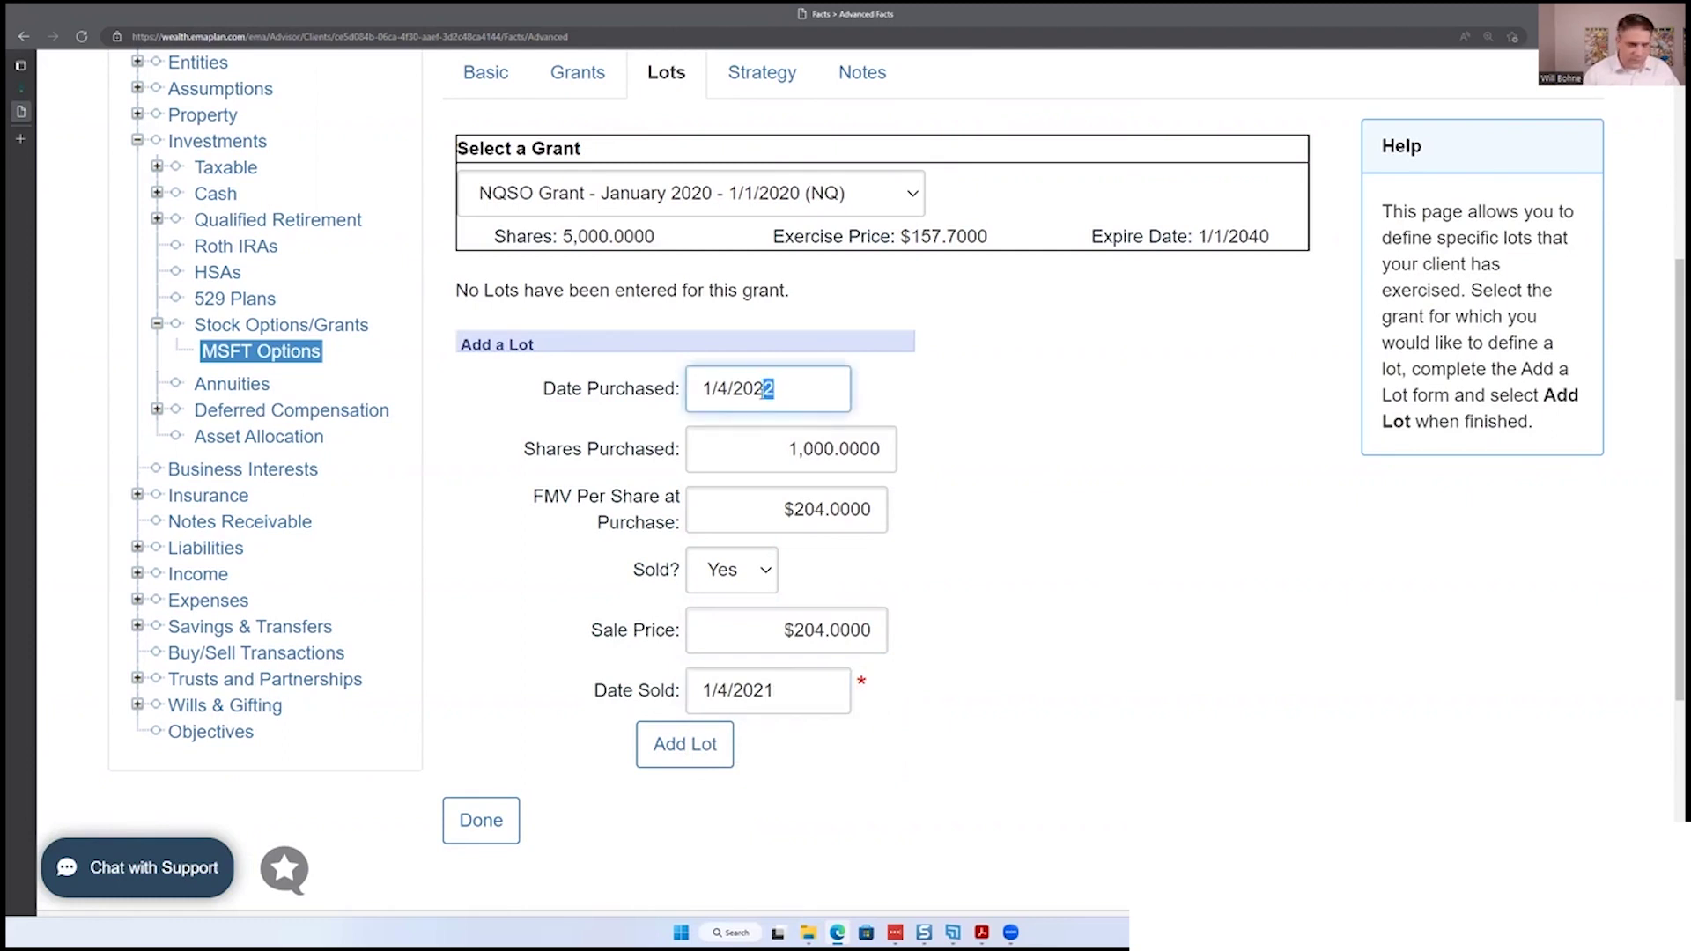
{"action": "type", "text": "1"}
{"action": "left_click", "coordinate": [1038, 558]}
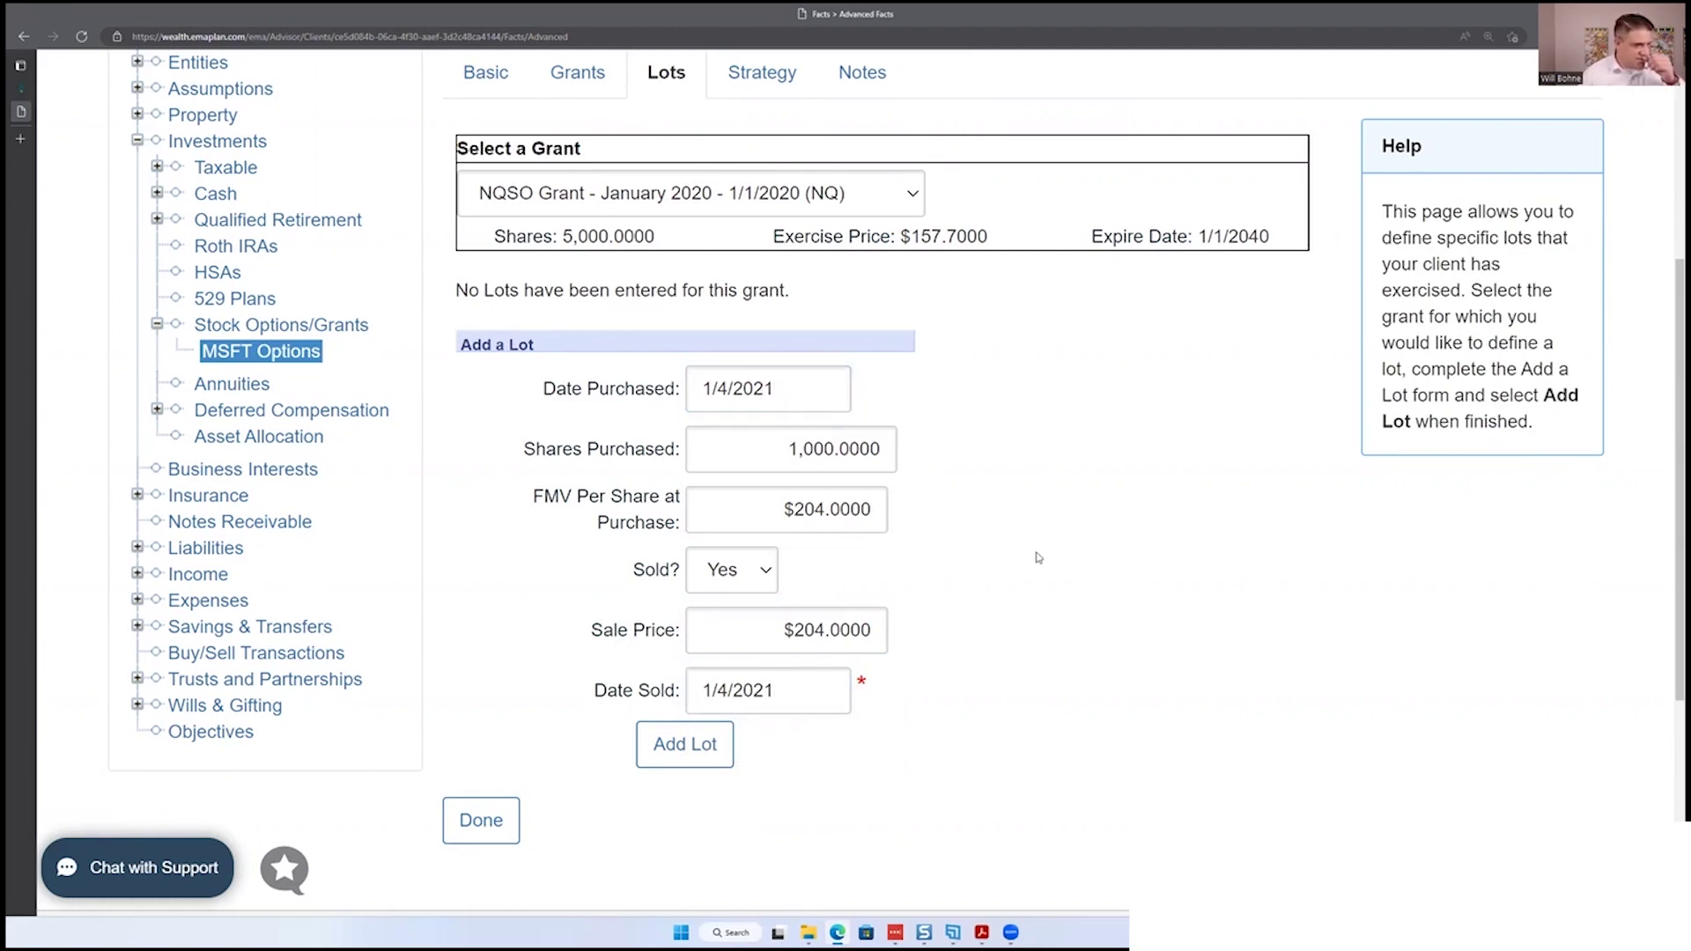
{"action": "left_click", "coordinate": [821, 694]}
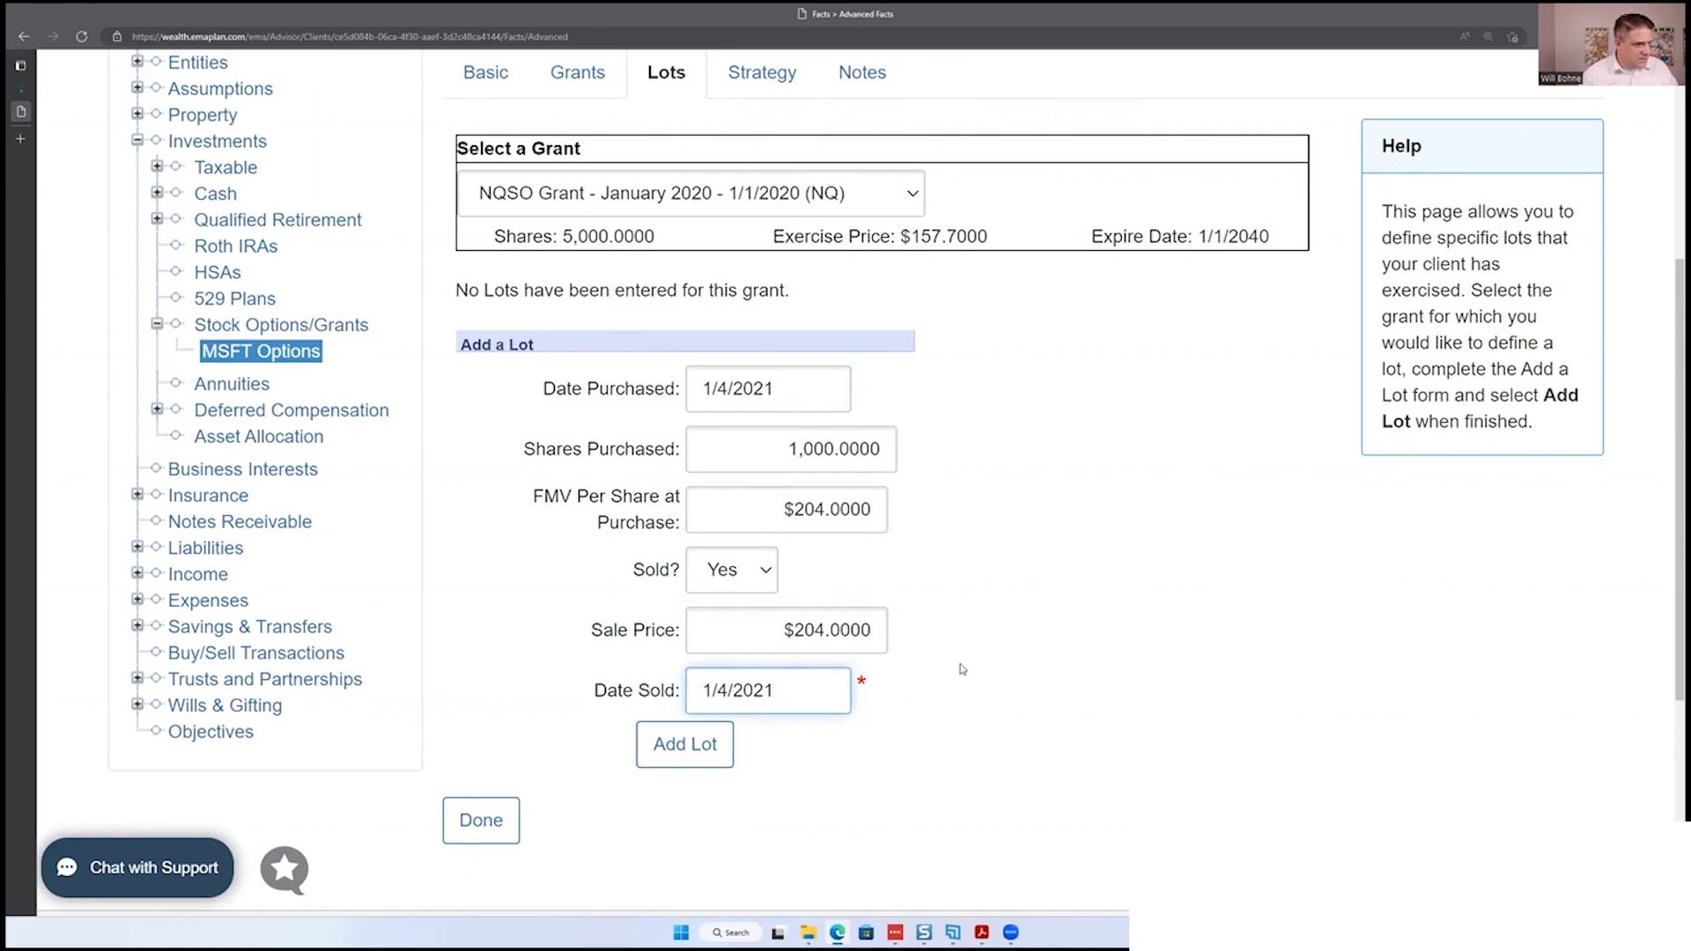
{"action": "left_click", "coordinate": [753, 723]}
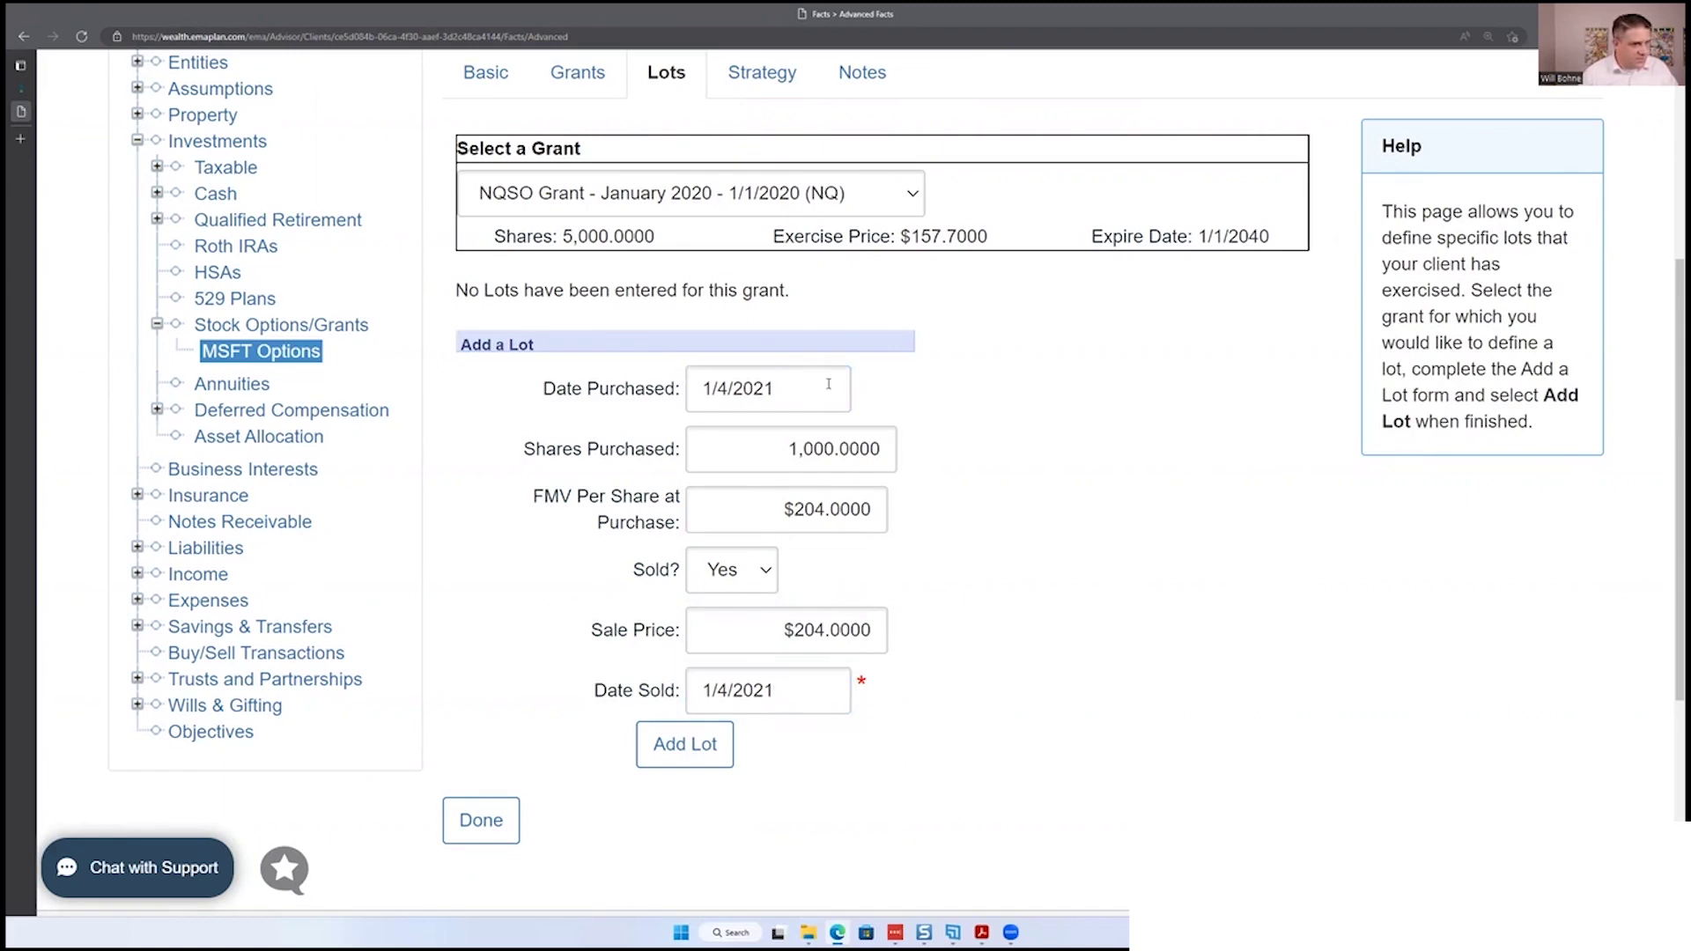
{"action": "mouse_move", "coordinate": [824, 387]}
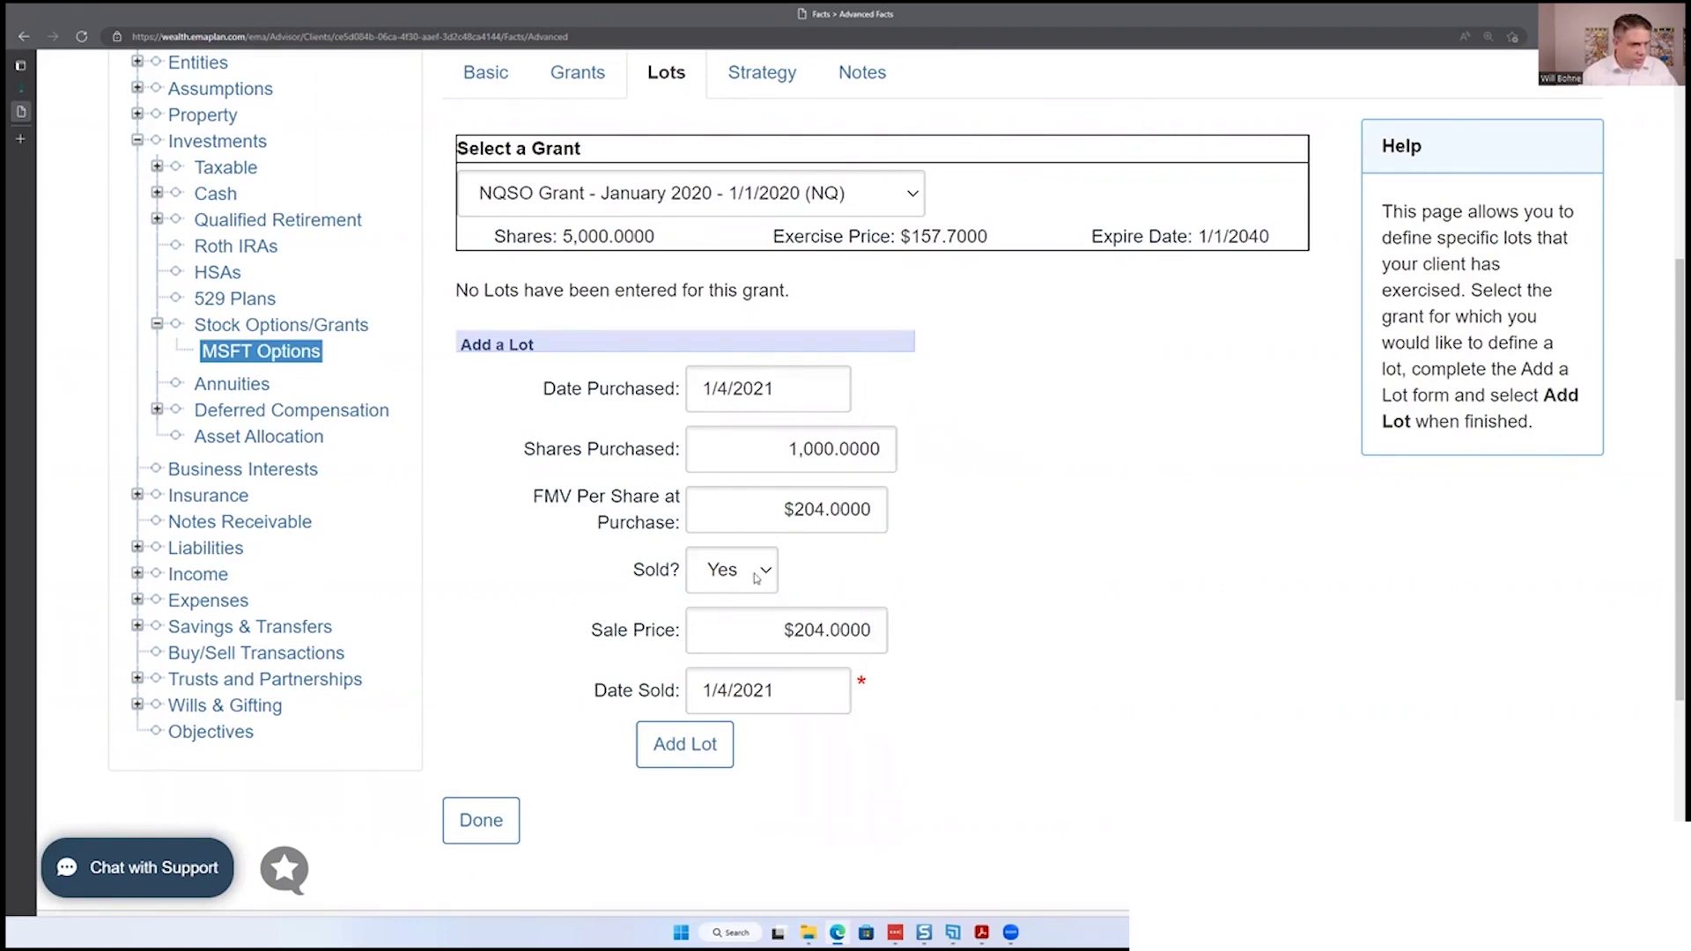
{"action": "left_click", "coordinate": [715, 747]}
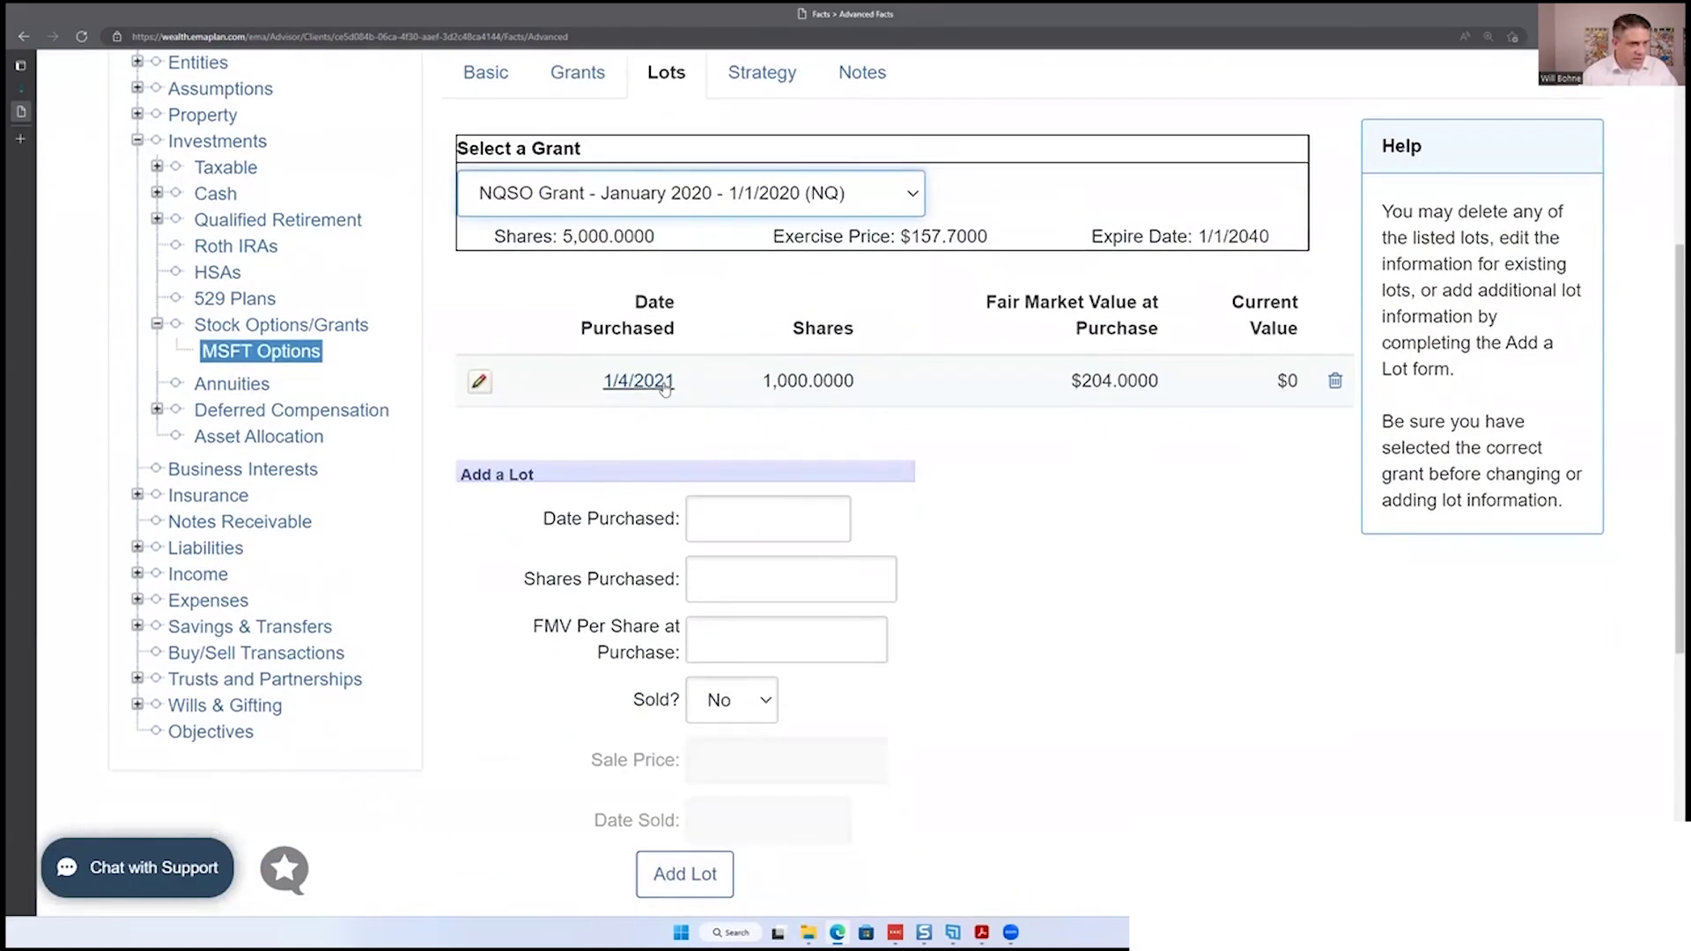
- Add a second, unsold lot to the NQSO grant with purchase date 1/4/2021, 1,000 shares and a fair market value of $204 per share
{"action": "left_click", "coordinate": [718, 525]}
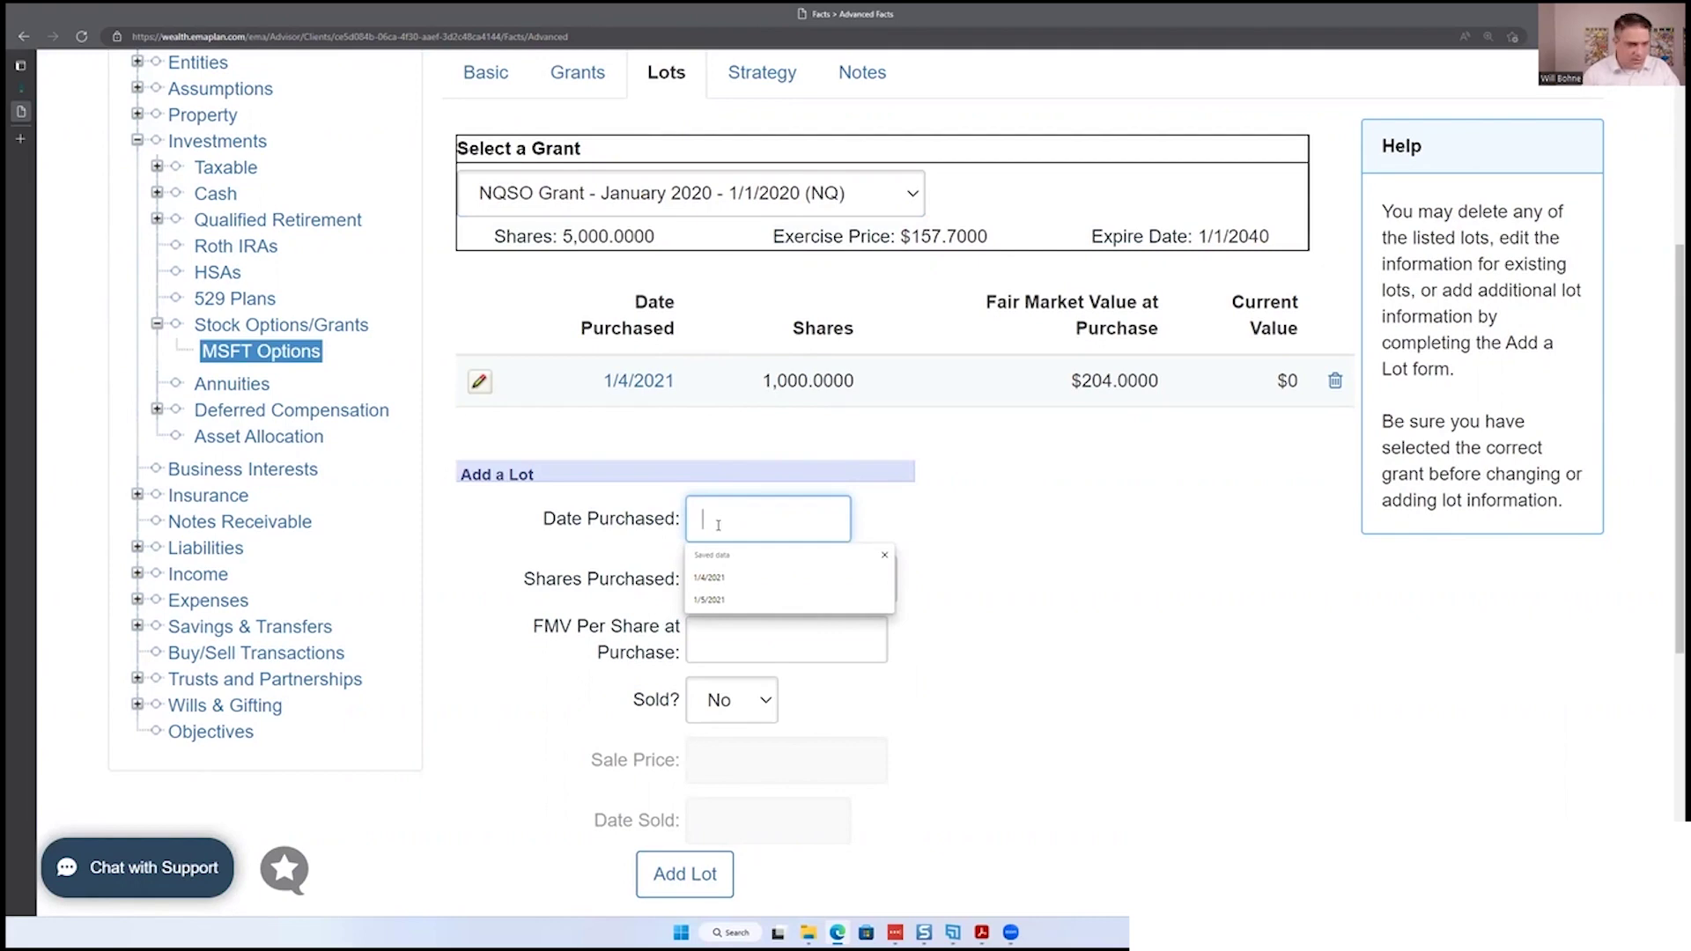
{"action": "type", "text": "1/4/2021"}
{"action": "key", "text": "Tab"}
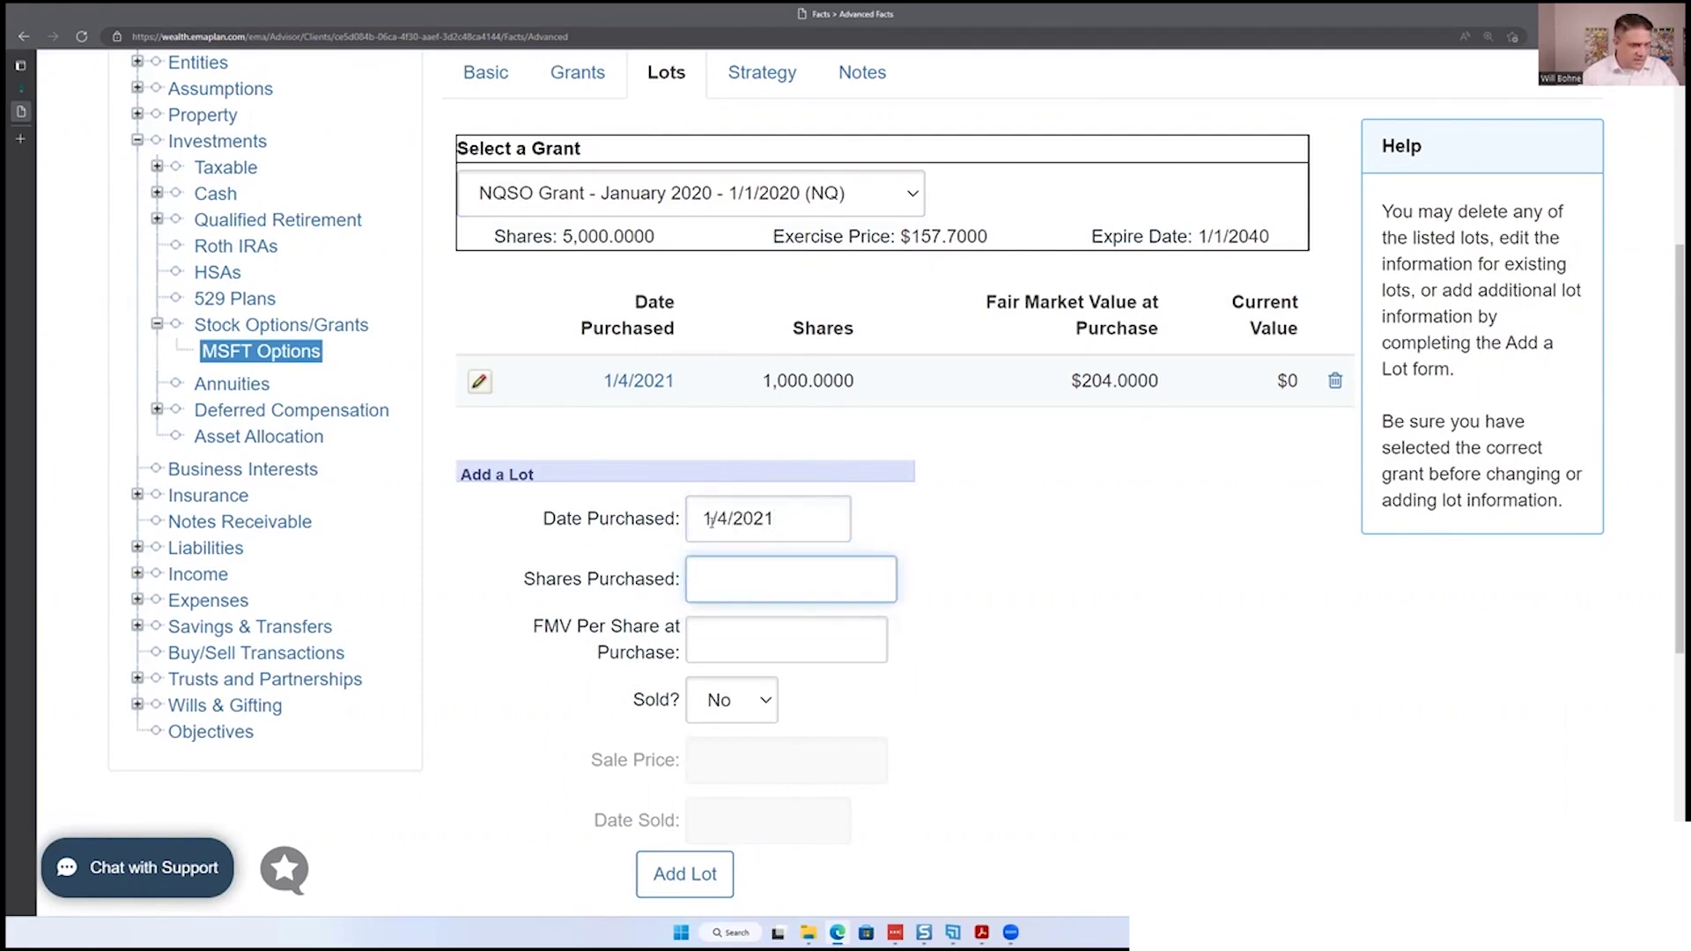
{"action": "type", "text": "1000"}
{"action": "key", "text": "Tab"}
{"action": "type", "text": "2"}
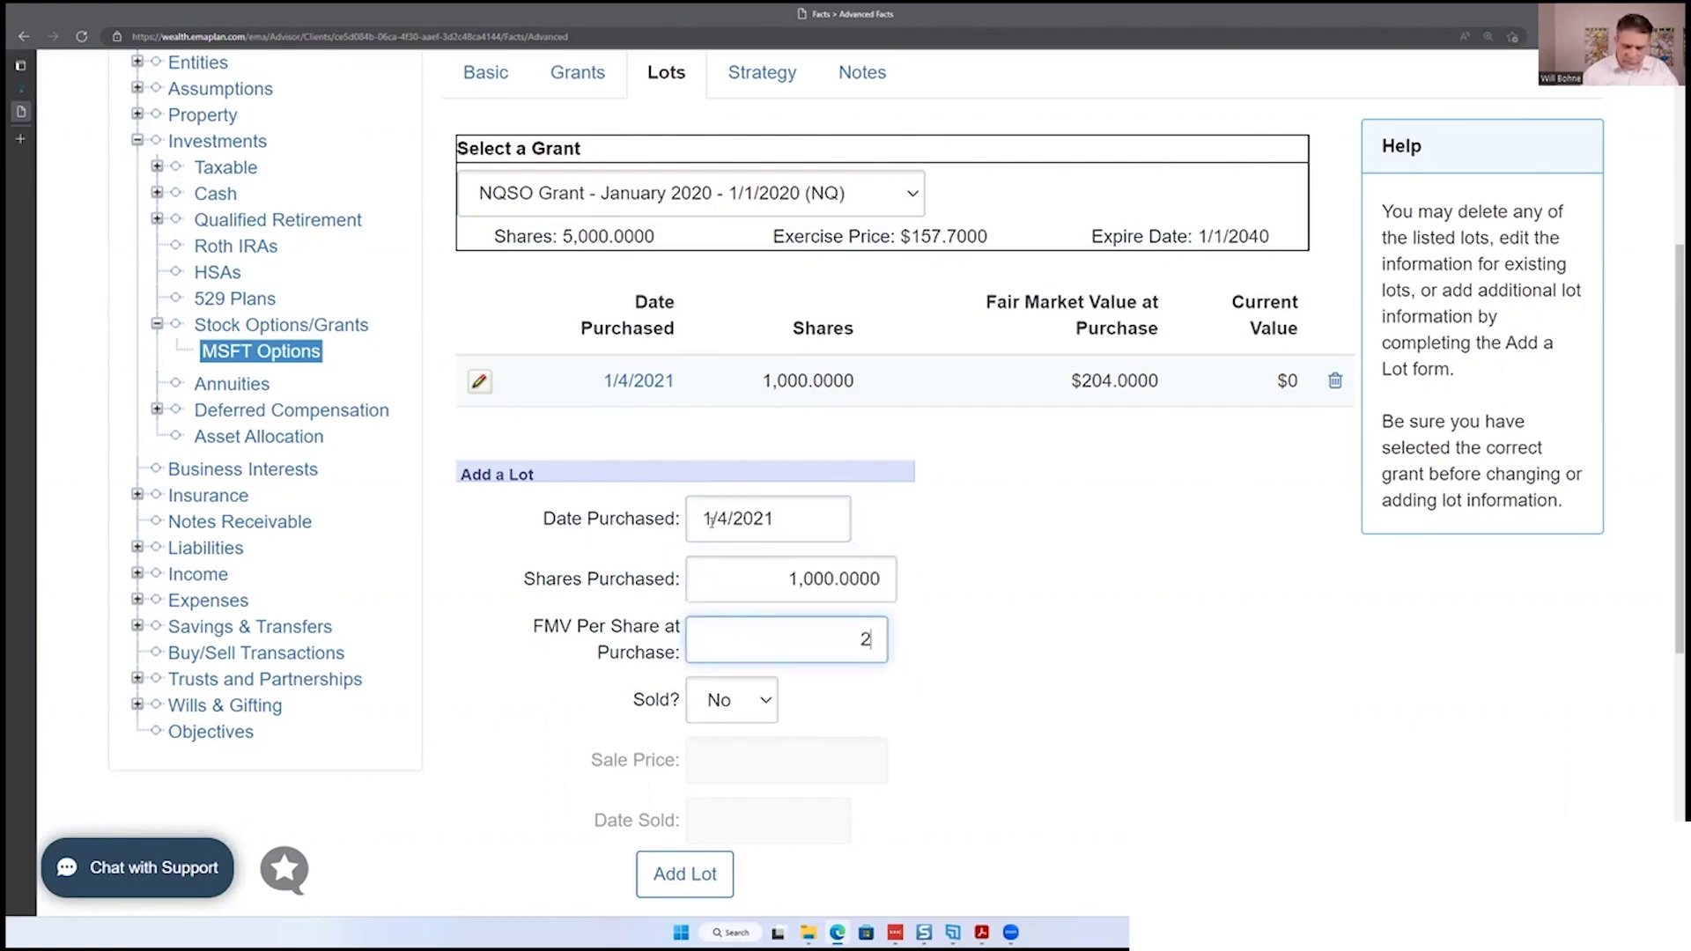
{"action": "type", "text": "04"}
{"action": "key", "text": "Tab"}
{"action": "scroll", "coordinate": [741, 683], "scroll_direction": "down", "scroll_amount": 3}
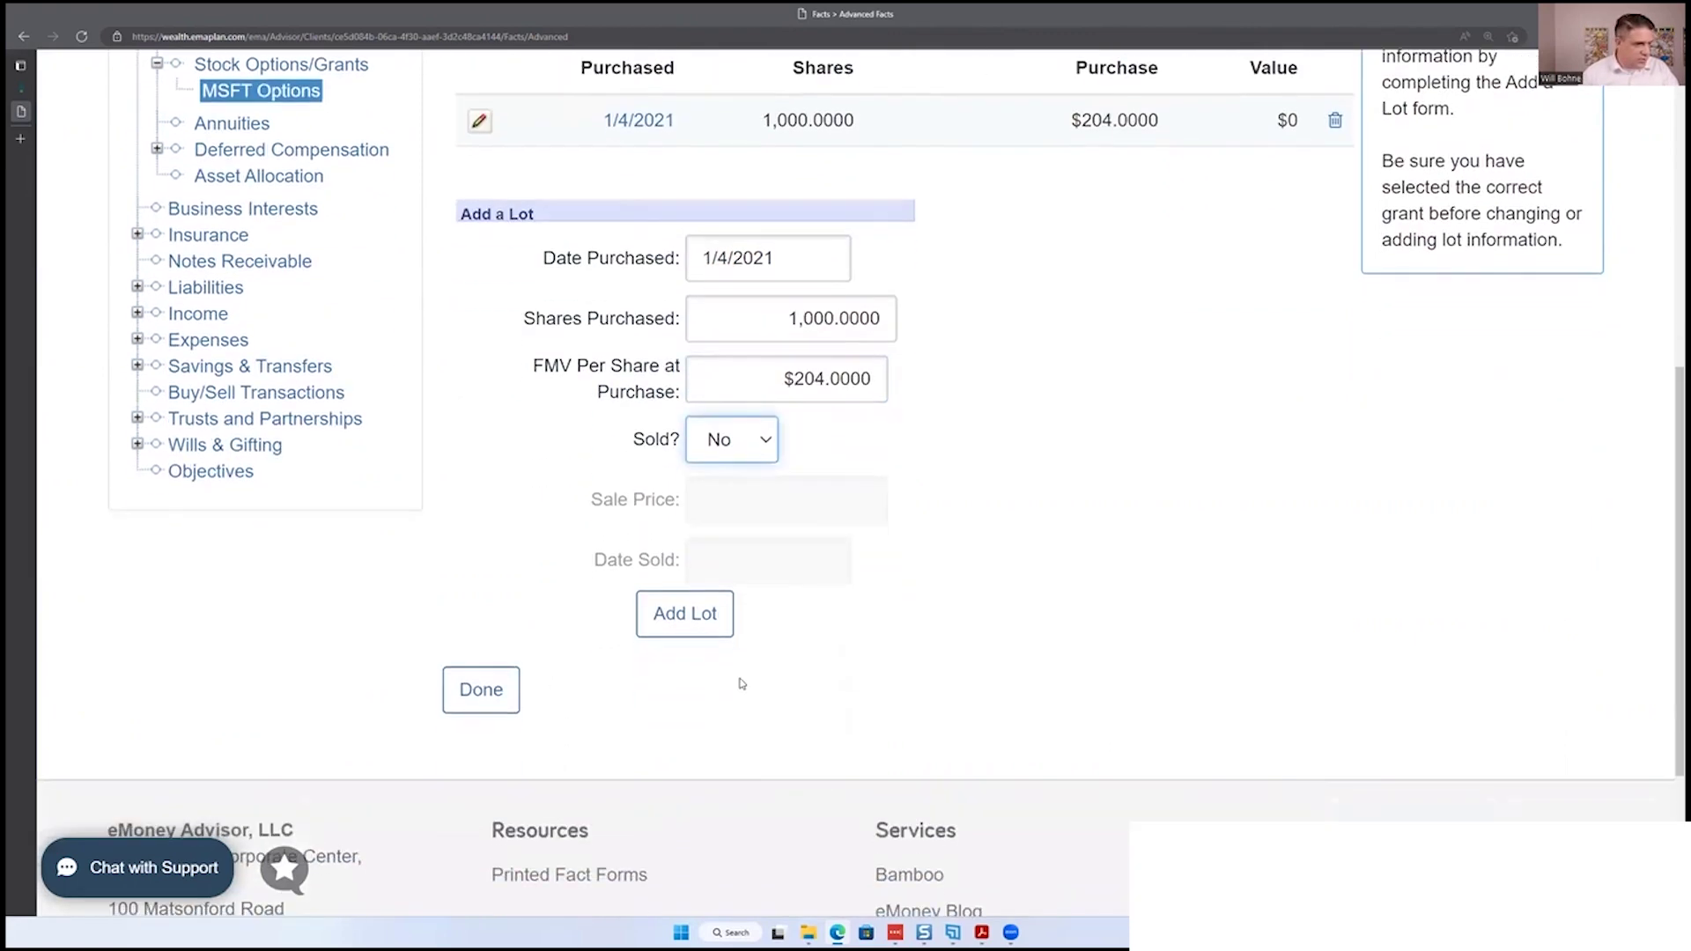
{"action": "left_click", "coordinate": [686, 615]}
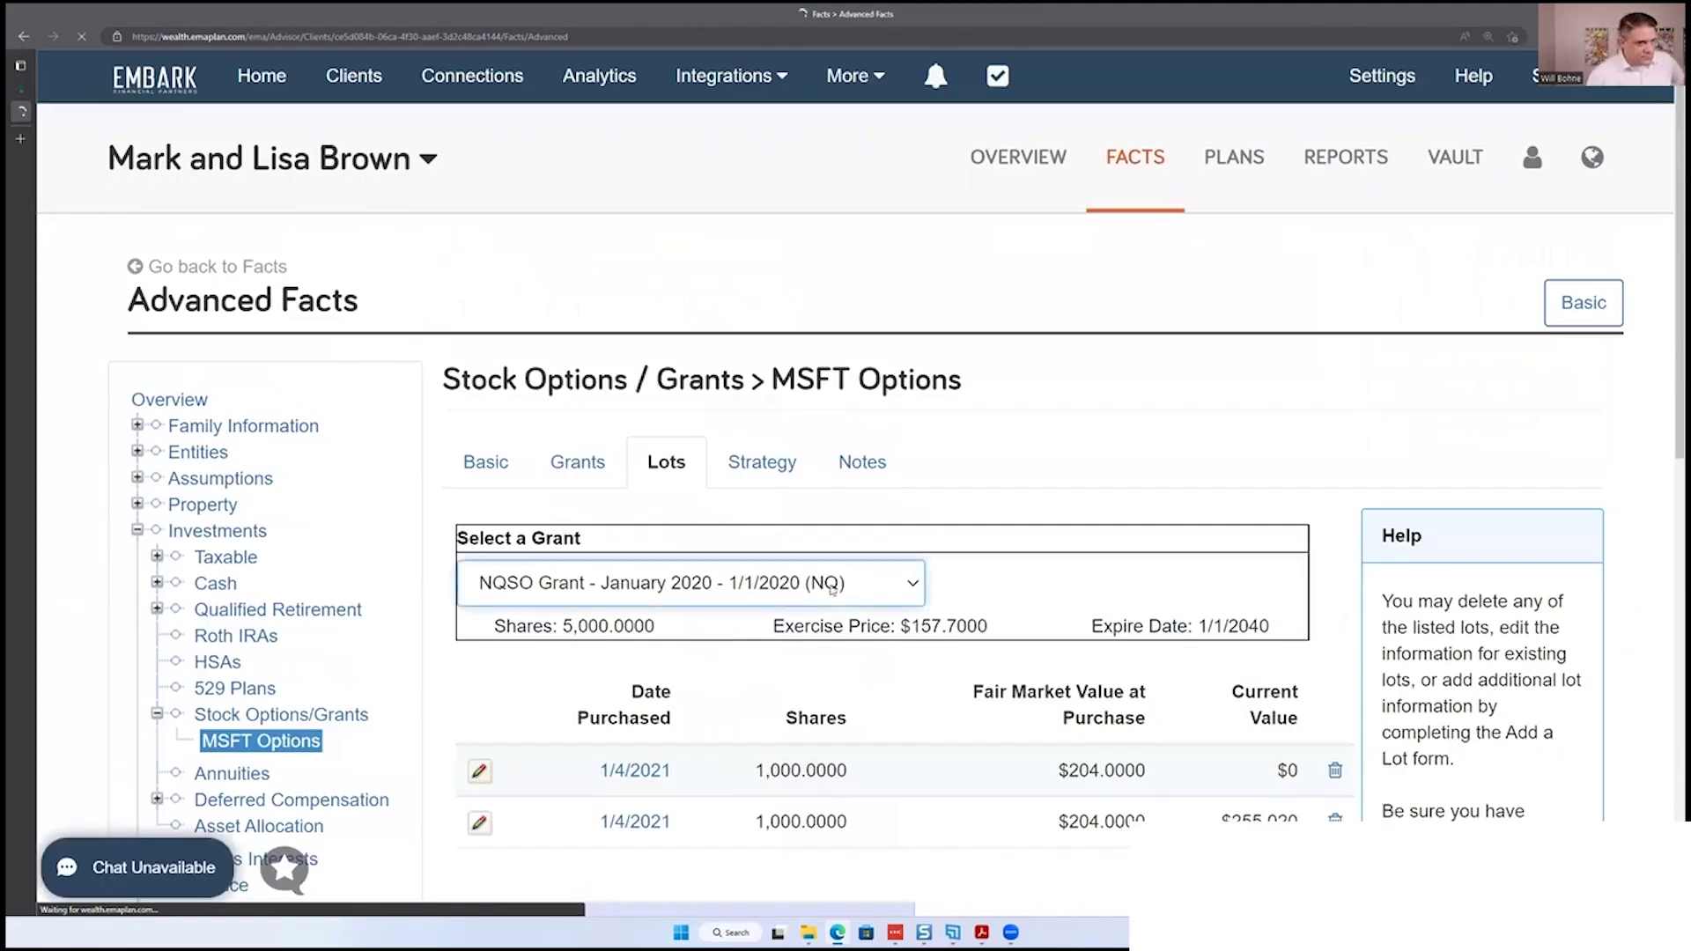
{"action": "scroll", "coordinate": [833, 589], "scroll_direction": "down", "scroll_amount": 3}
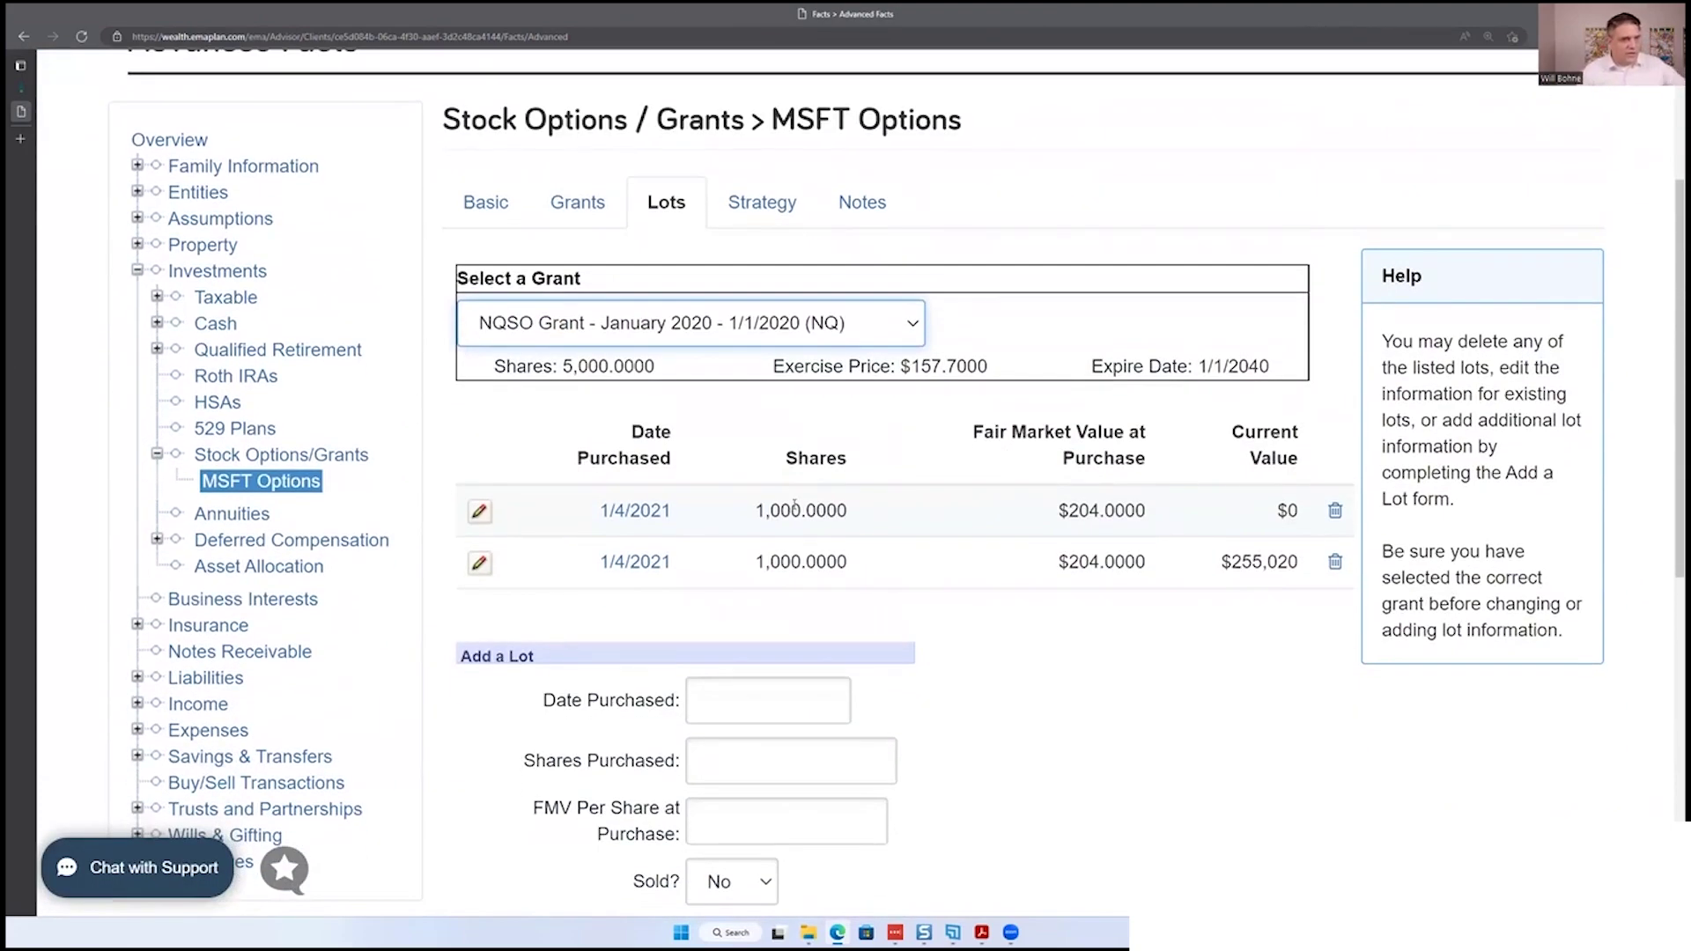
- Check the current value of the NQSO January 2020 grant in the MSFT Options grant list
{"action": "left_click", "coordinate": [543, 202]}
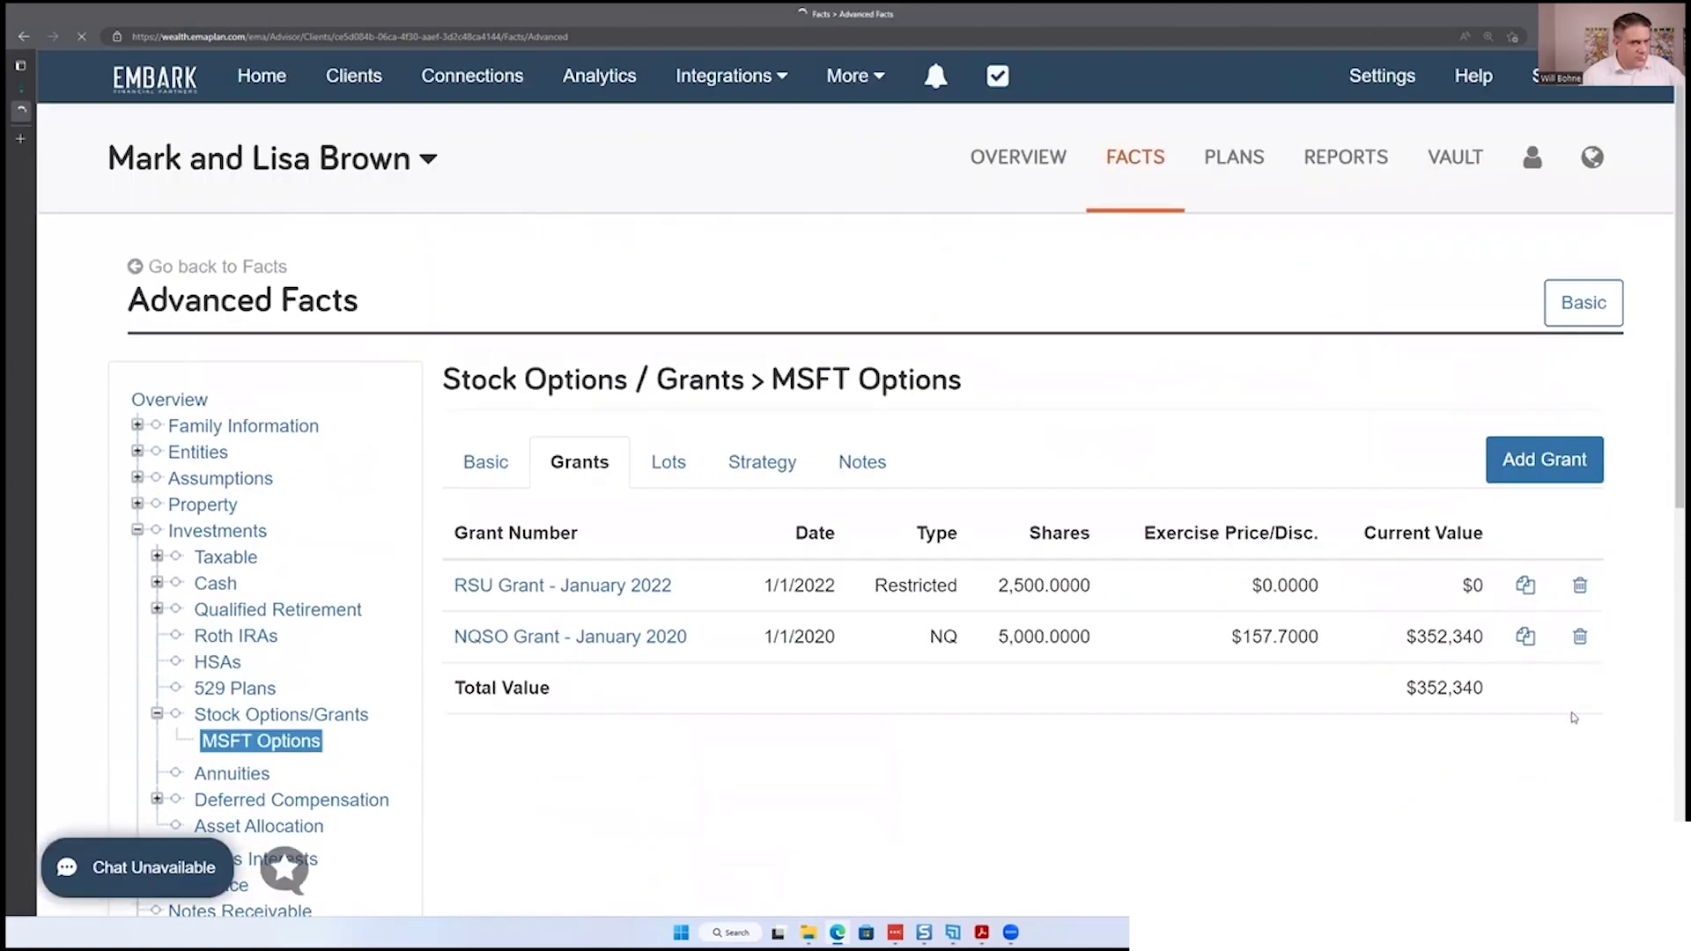
{"action": "left_click_drag", "start_coordinate": [1395, 641], "coordinate": [1487, 643]}
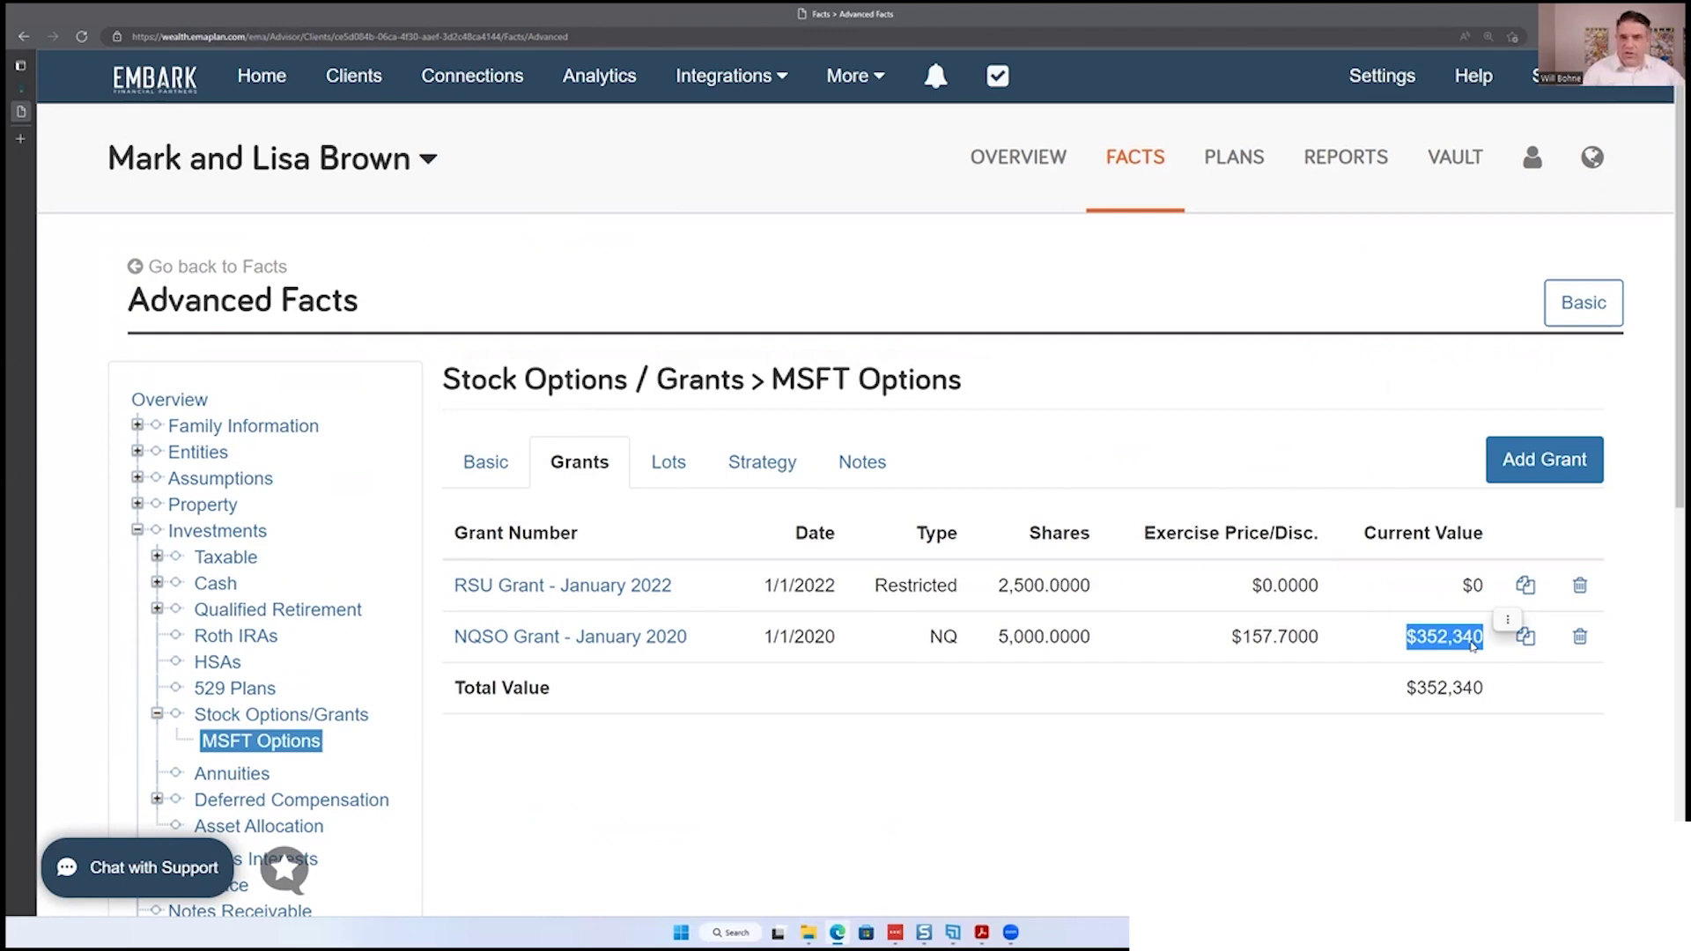
{"action": "left_click", "coordinate": [1419, 639]}
{"action": "left_click_drag", "start_coordinate": [1407, 636], "coordinate": [1487, 646]}
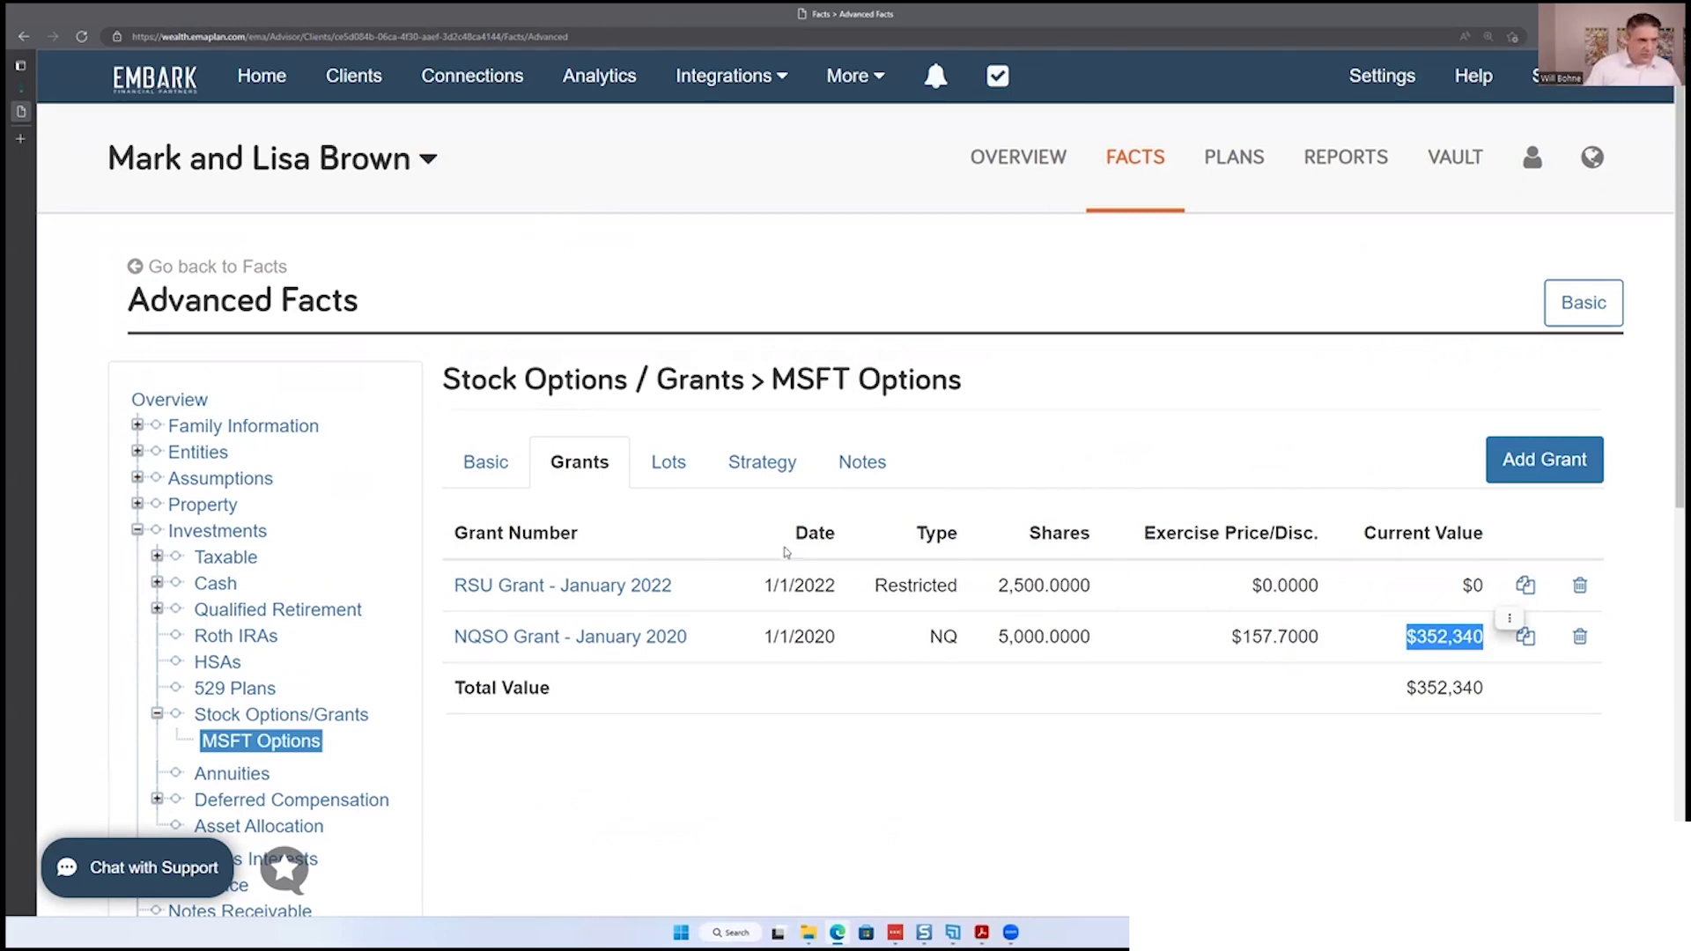
- Return to the lots of the NQSO January 2020 grant and examine both lots' purchase dates, shares, fair market values and current values
{"action": "left_click", "coordinate": [664, 455]}
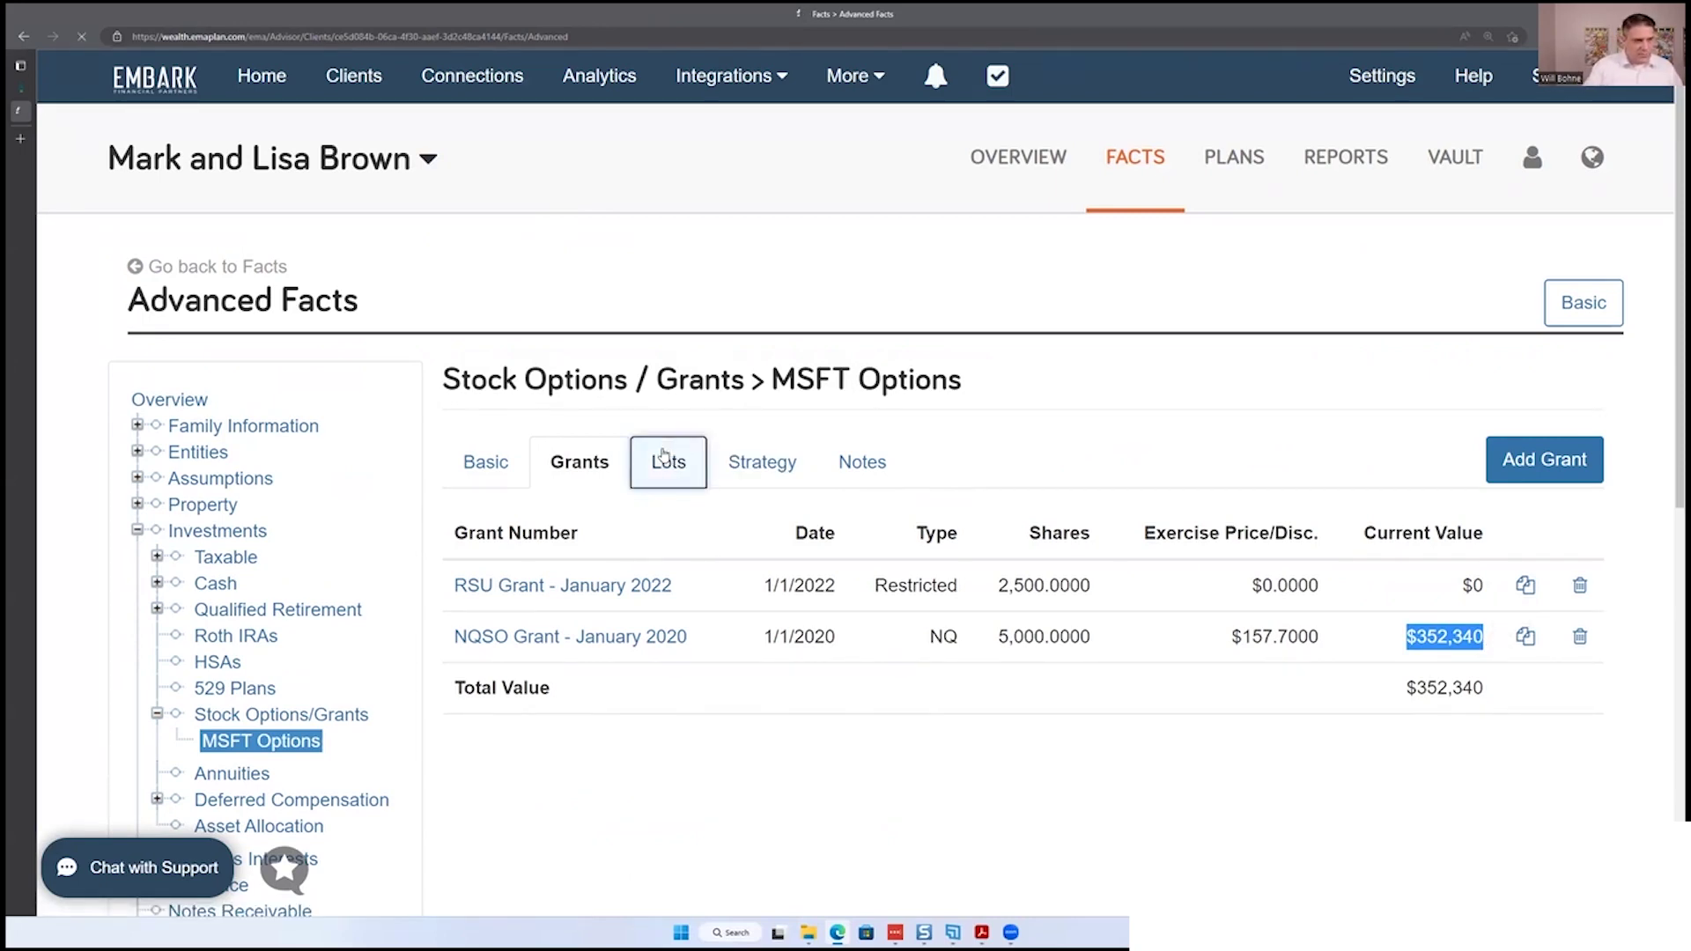
{"action": "scroll", "coordinate": [769, 552], "scroll_direction": "down", "scroll_amount": 1}
{"action": "scroll", "coordinate": [769, 552], "scroll_direction": "down", "scroll_amount": 1}
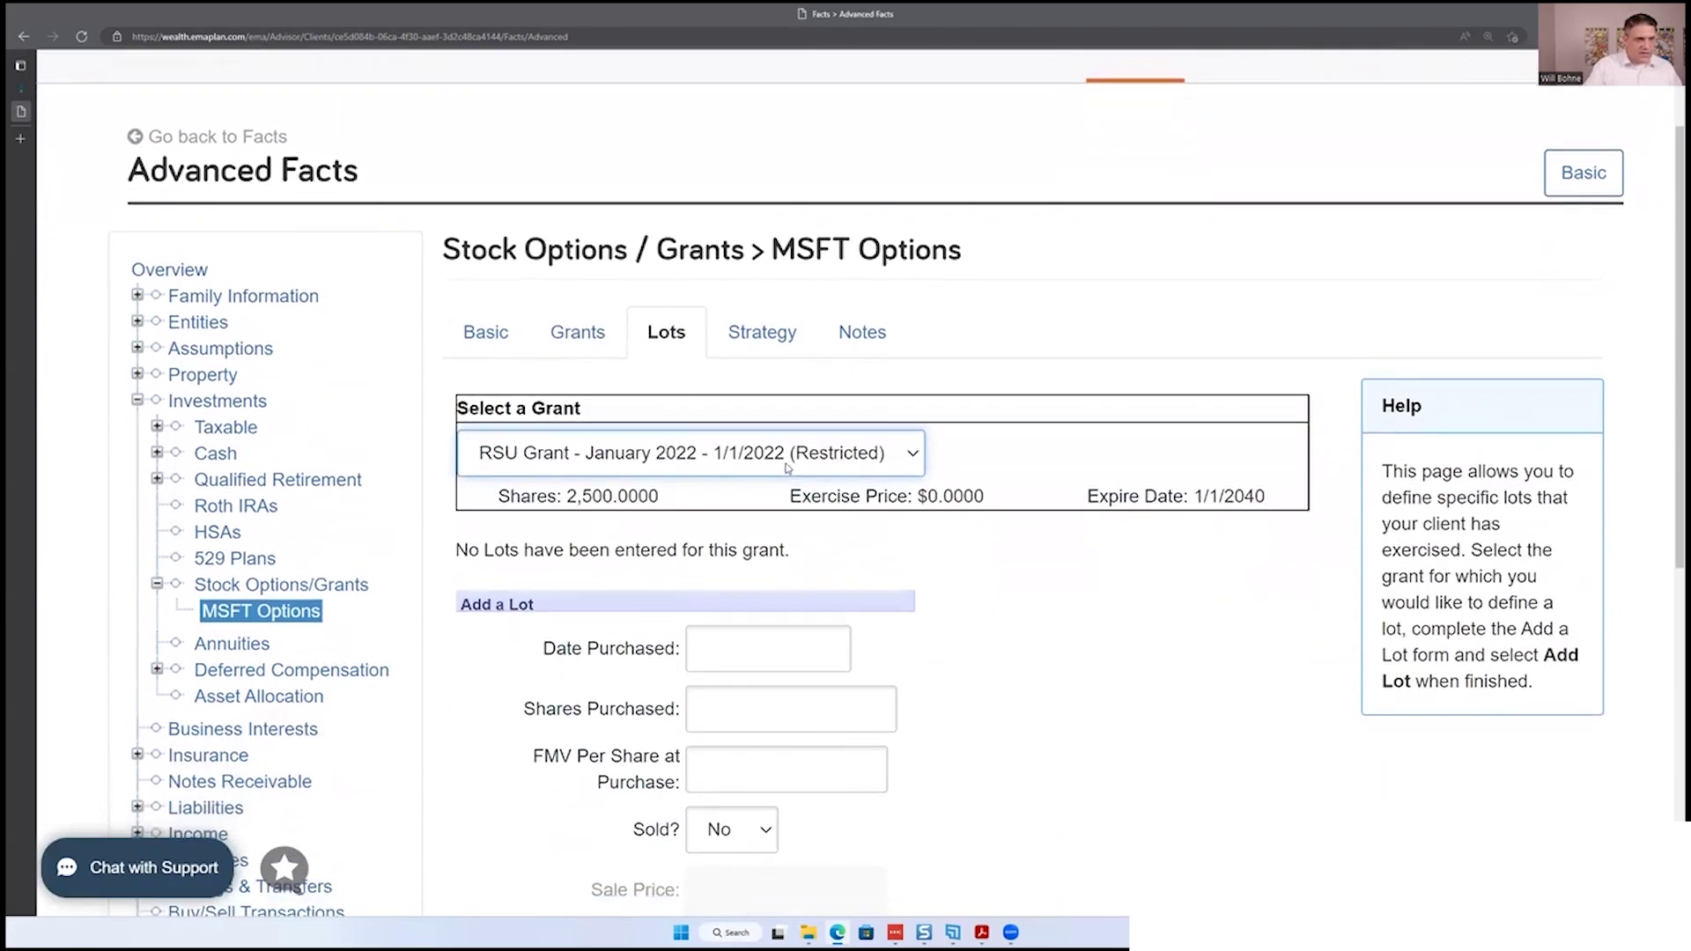
{"action": "left_click", "coordinate": [784, 465]}
{"action": "left_click", "coordinate": [765, 518]}
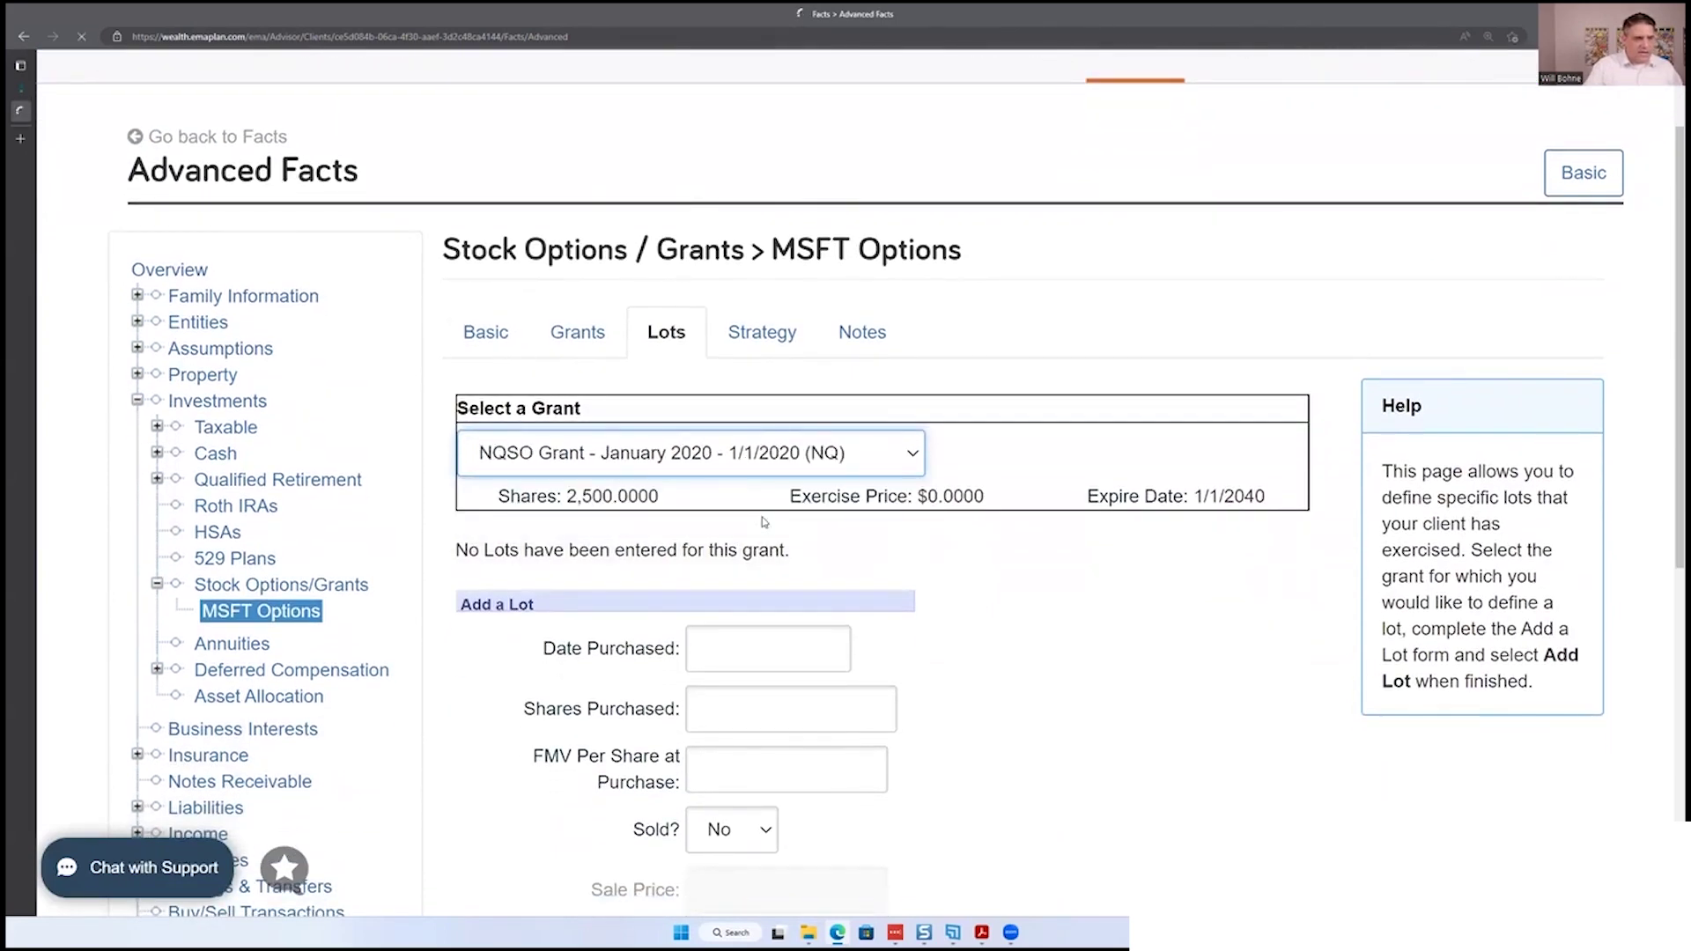
{"action": "scroll", "coordinate": [656, 426], "scroll_direction": "down", "scroll_amount": 3}
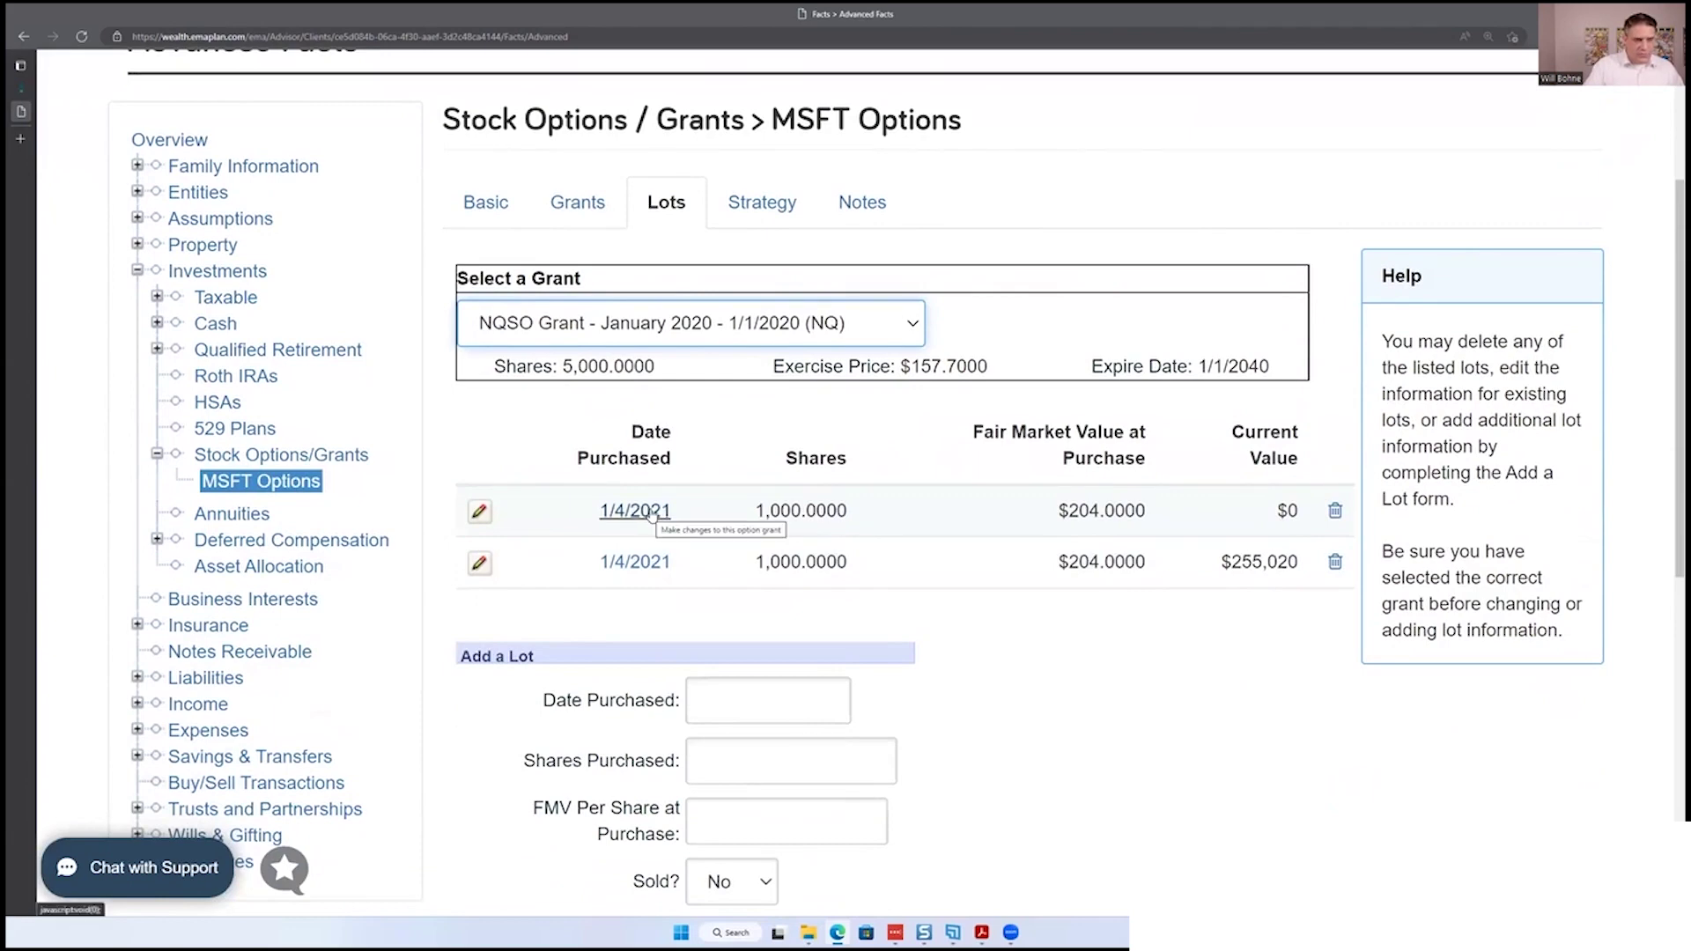
{"action": "left_click_drag", "start_coordinate": [586, 446], "coordinate": [710, 459]}
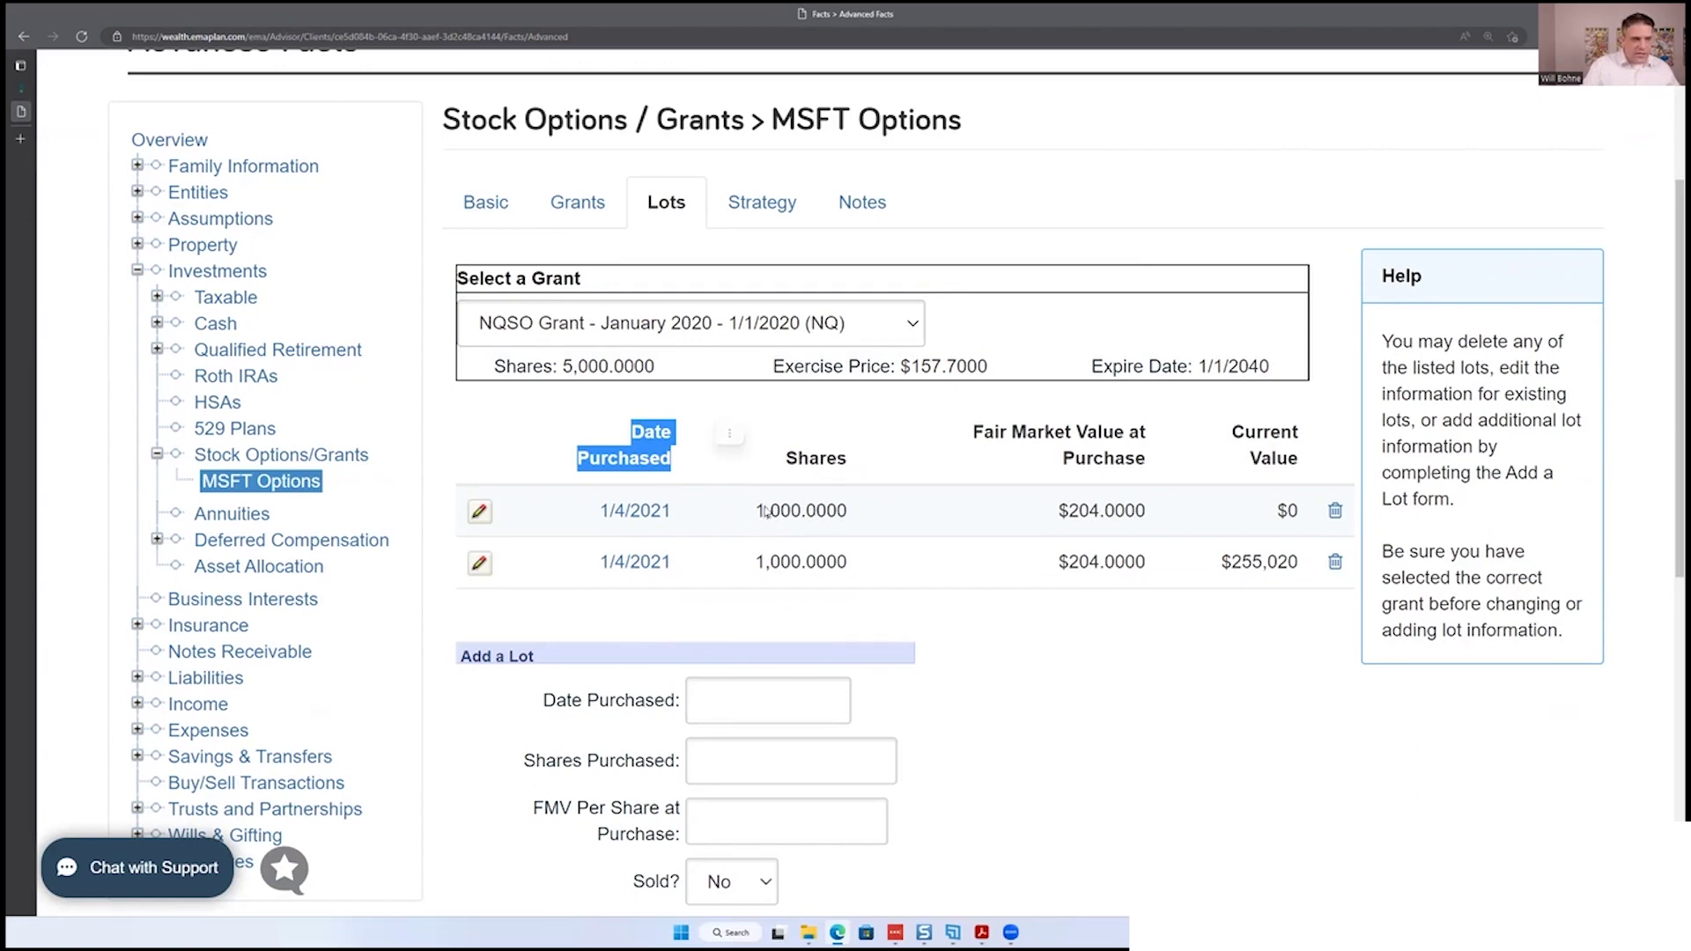
{"action": "left_click_drag", "start_coordinate": [751, 511], "coordinate": [1317, 565]}
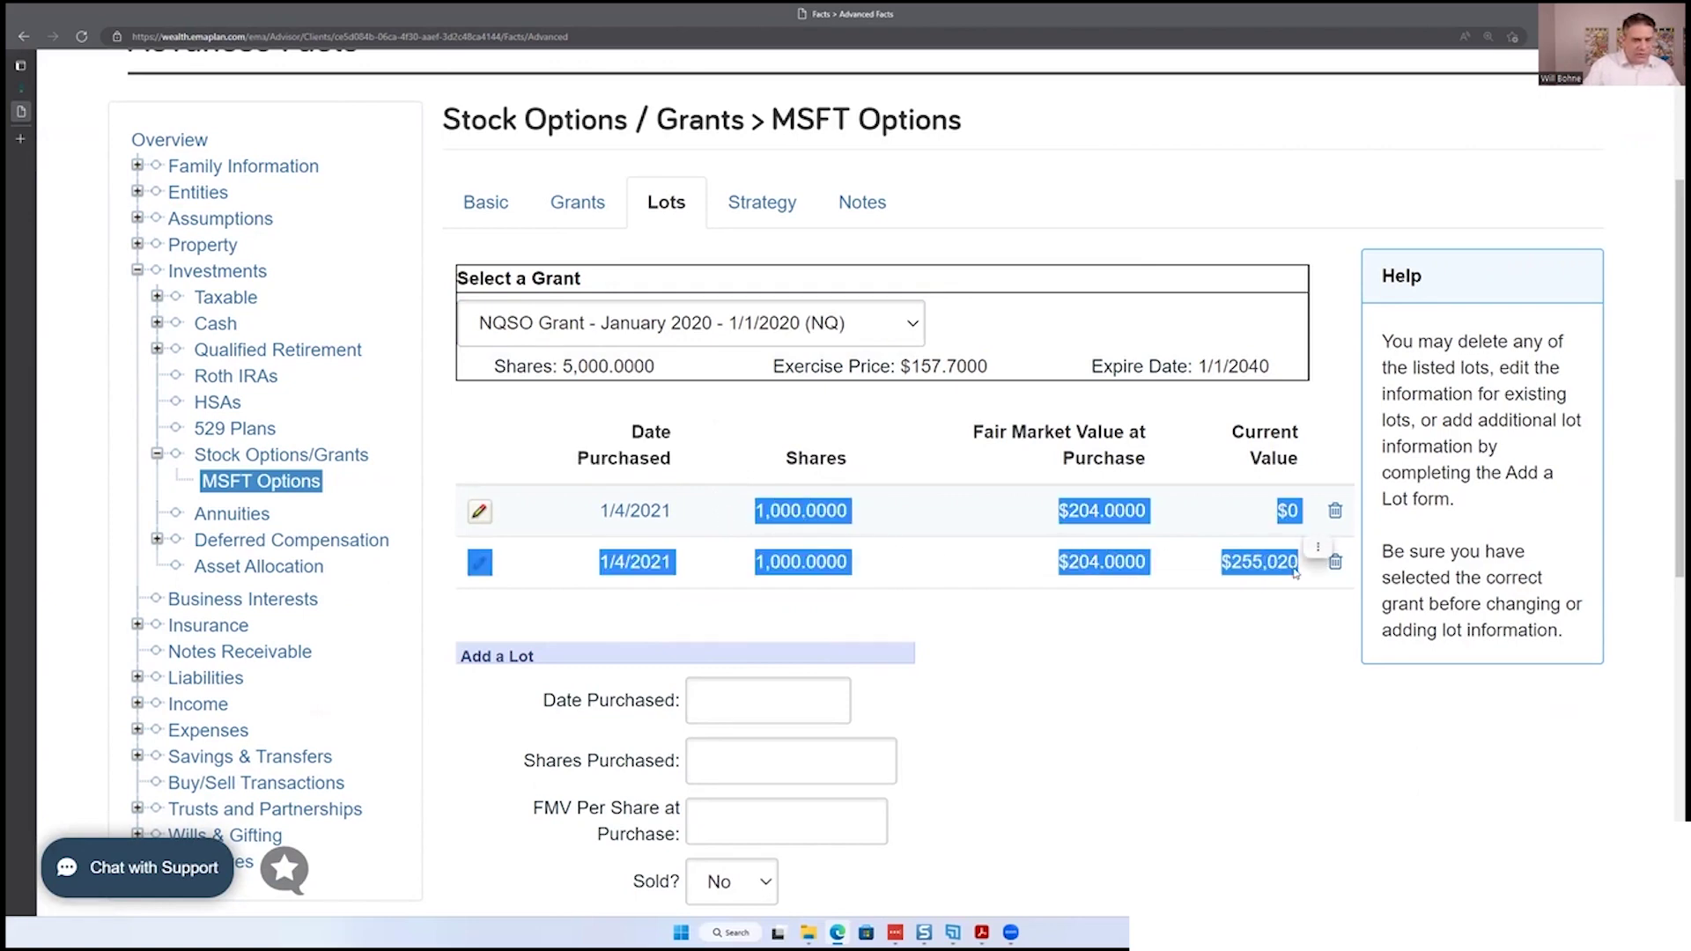
{"action": "left_click", "coordinate": [1294, 568]}
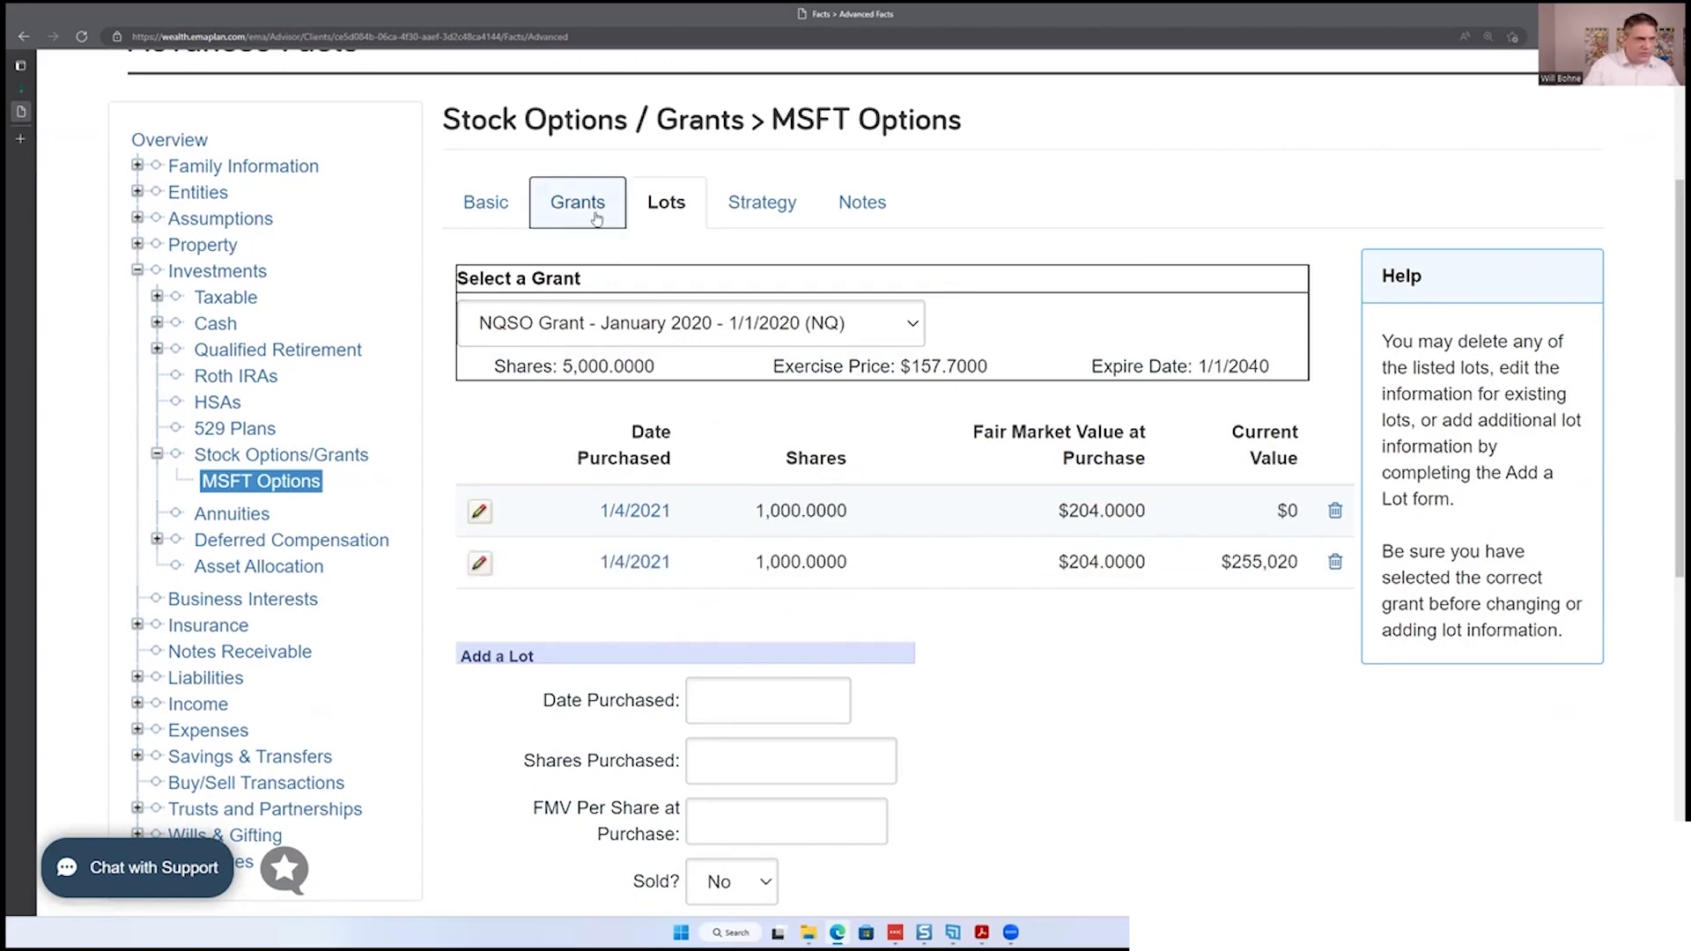